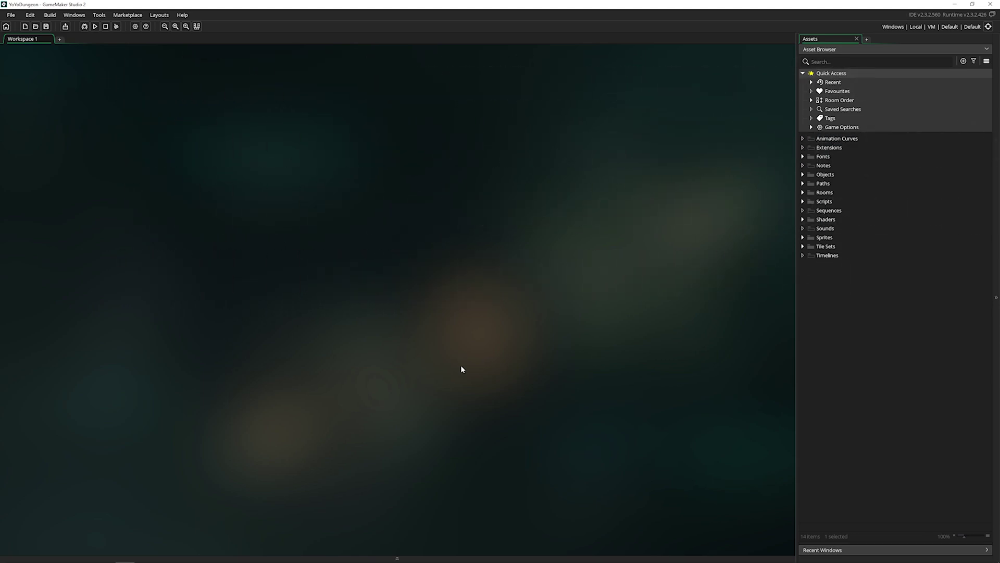
Open the Dungeon room from the Rooms folder in the Room Editor, and glance at the Start Page Demos.
left_click(803, 192)
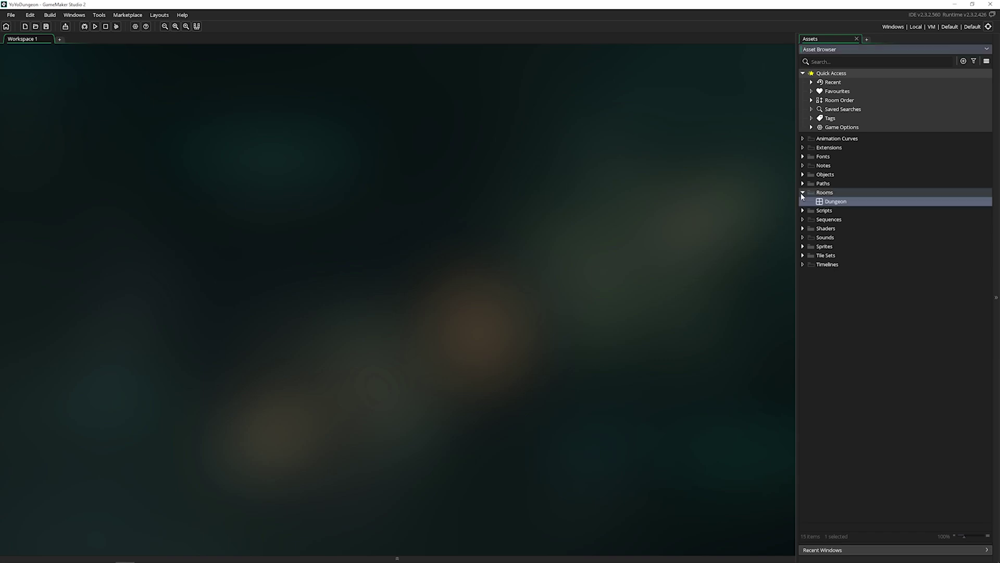
double_click(834, 203)
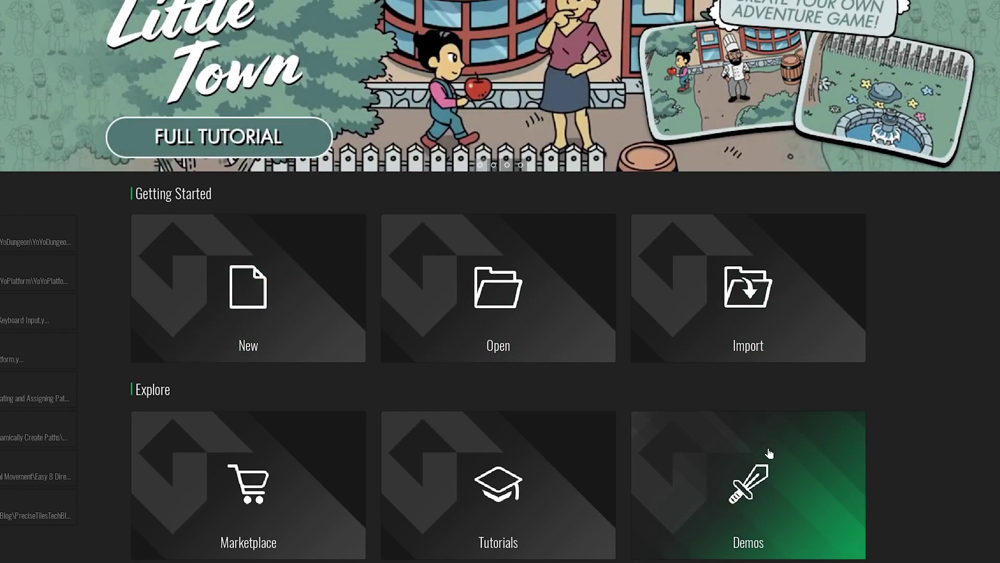
left_click(770, 452)
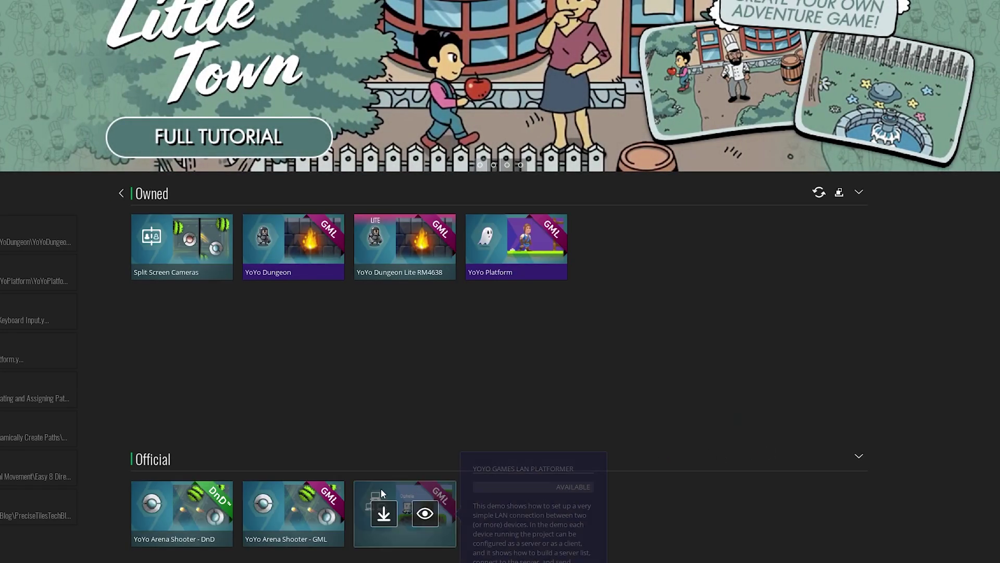
mouse_move(275, 246)
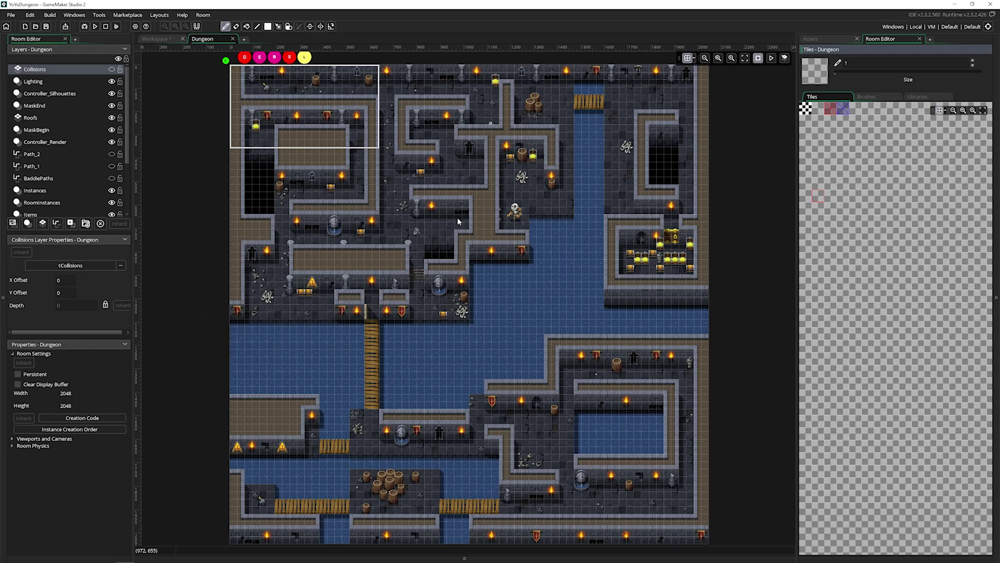
scroll(336, 214, "up", 4)
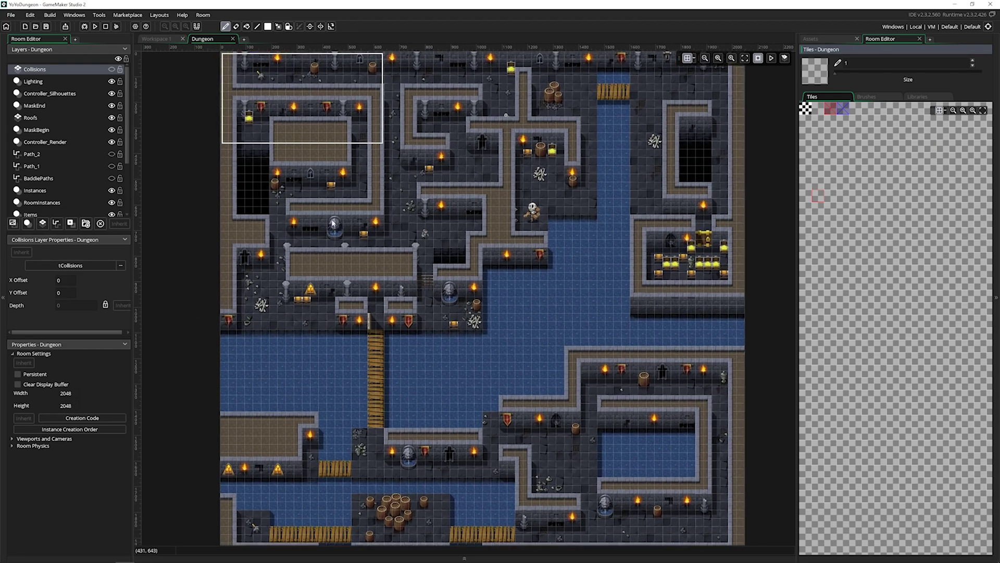
scroll(341, 259, "up", 2)
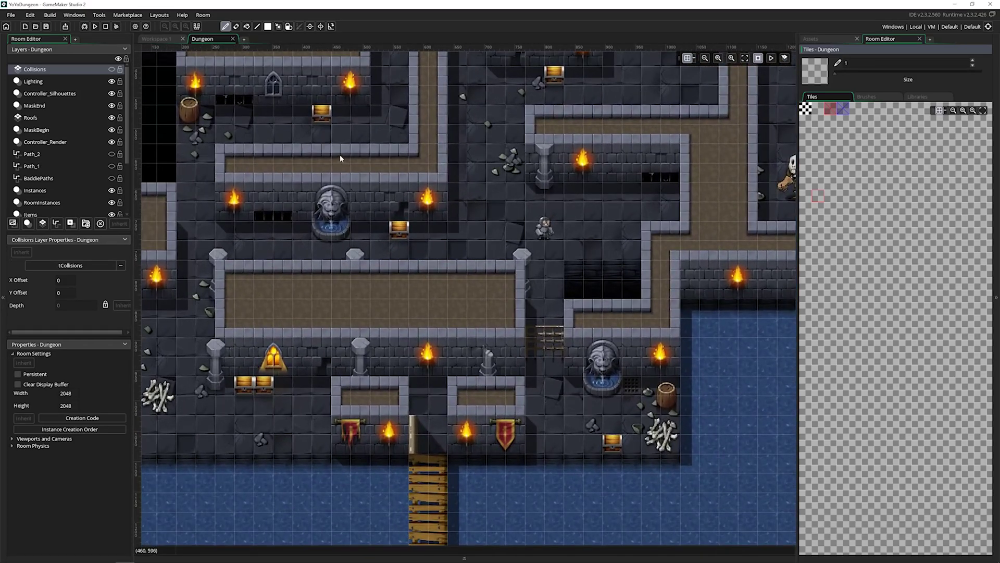
middle_click_drag(340, 155, 542, 401)
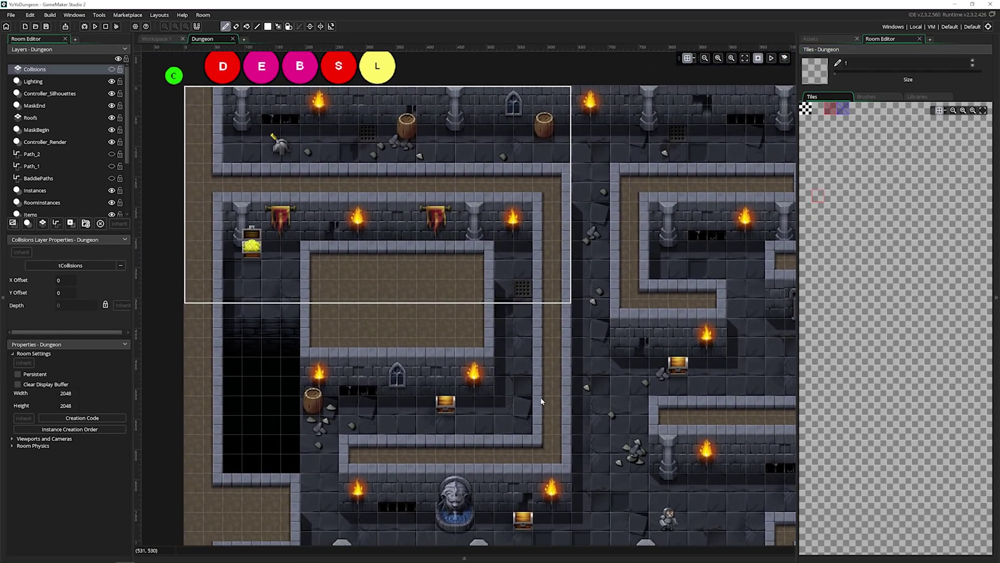
scroll(639, 369, "right", 6, "shift")
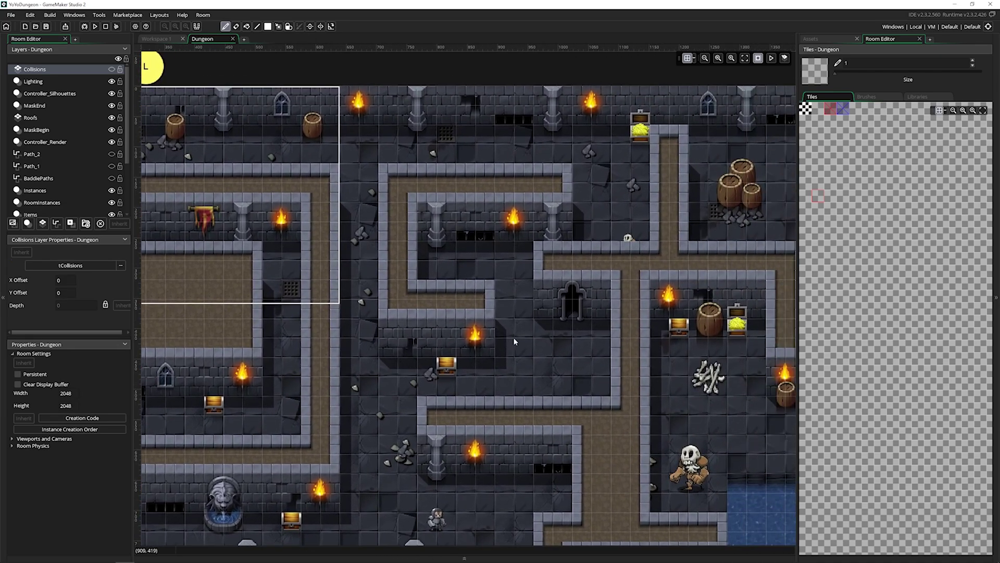
scroll(558, 326, "right", 3, "shift")
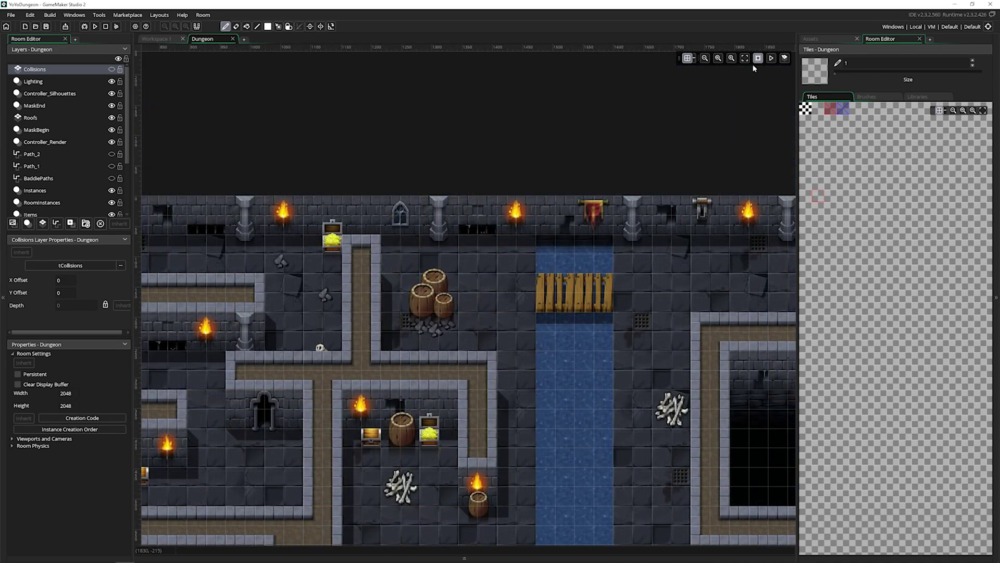
left_click(746, 57)
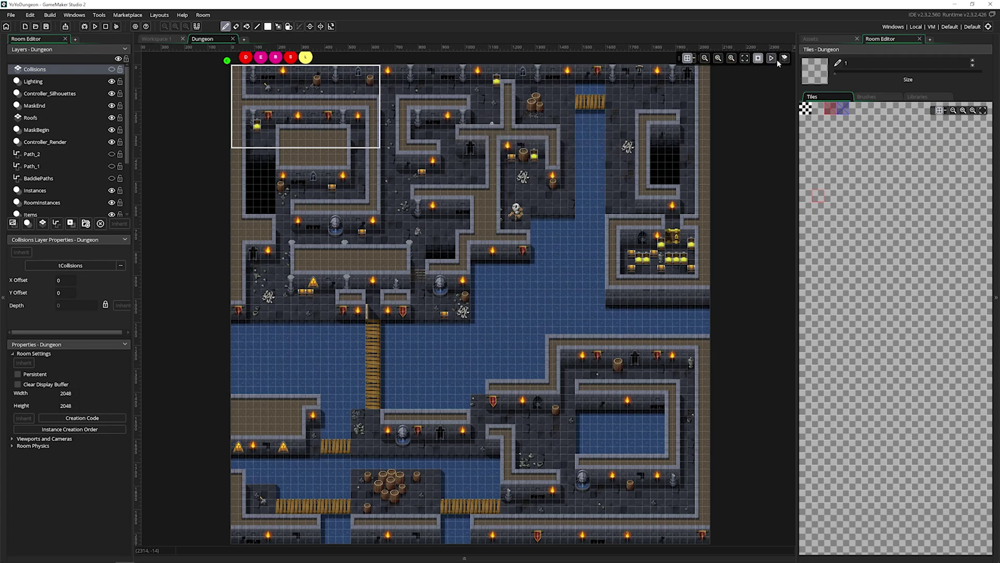
Toggle the room grid off and on, then set its Grid Colour to yellow.
left_click(687, 58)
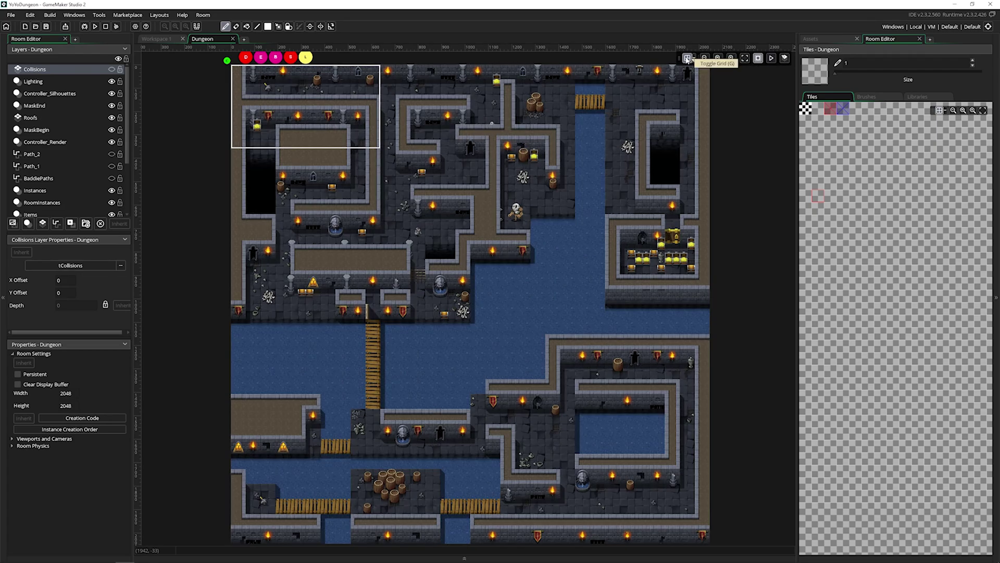
left_click(687, 59)
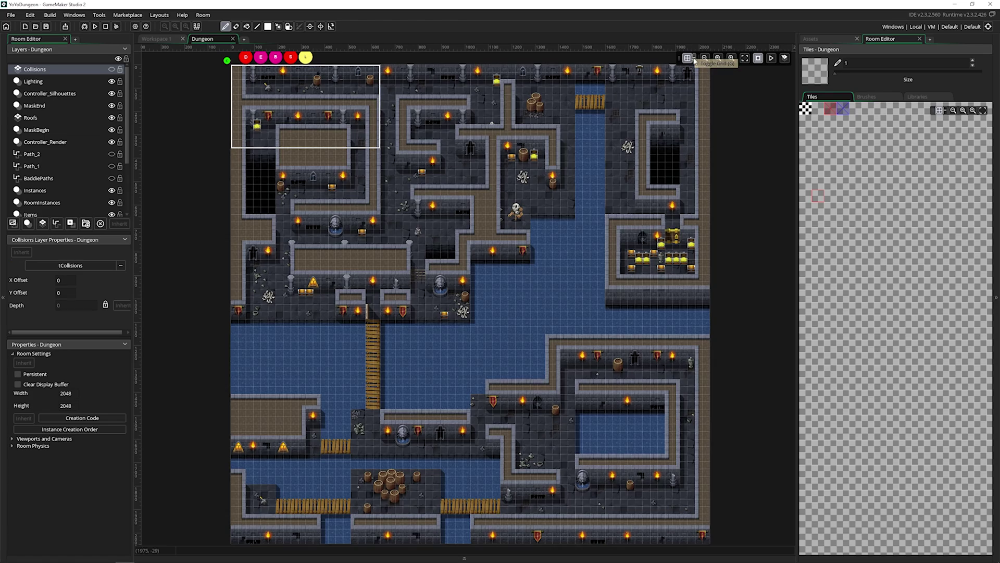
left_click(695, 60)
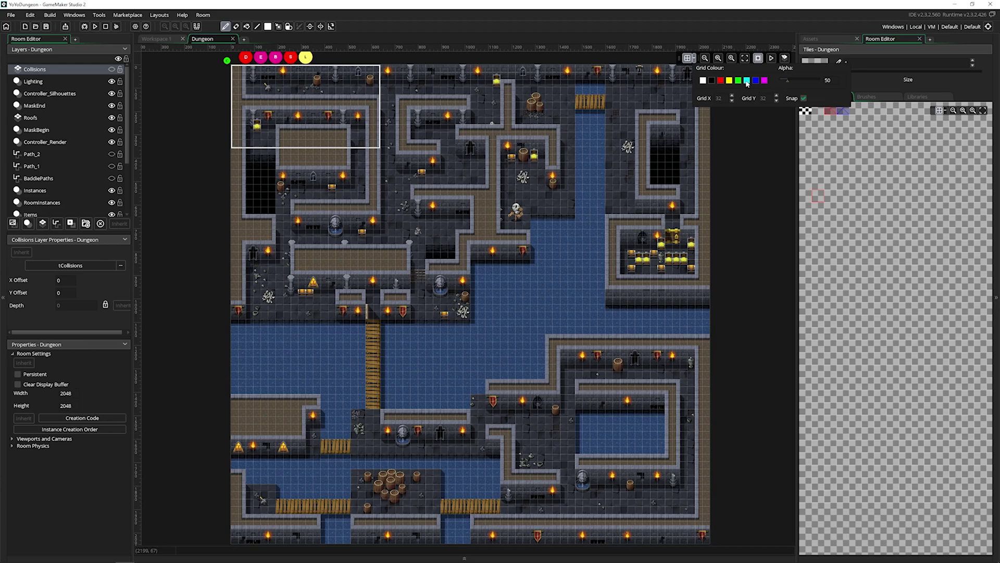
left_click(729, 81)
Hide the grid and zoom and pan across the dungeon's upper-left rooms and left edge.
left_click(686, 58)
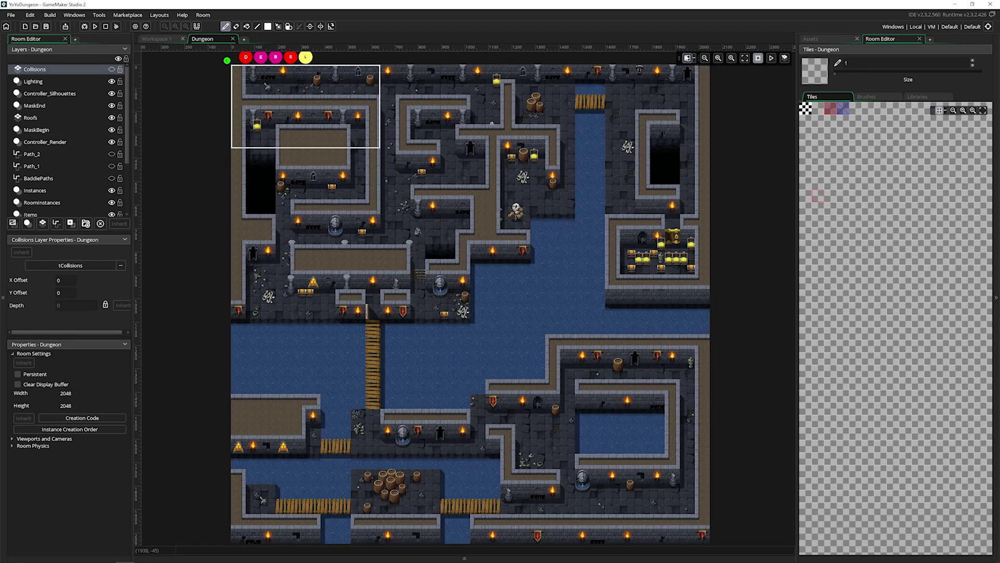
scroll(407, 186, "up", 5, "ctrl")
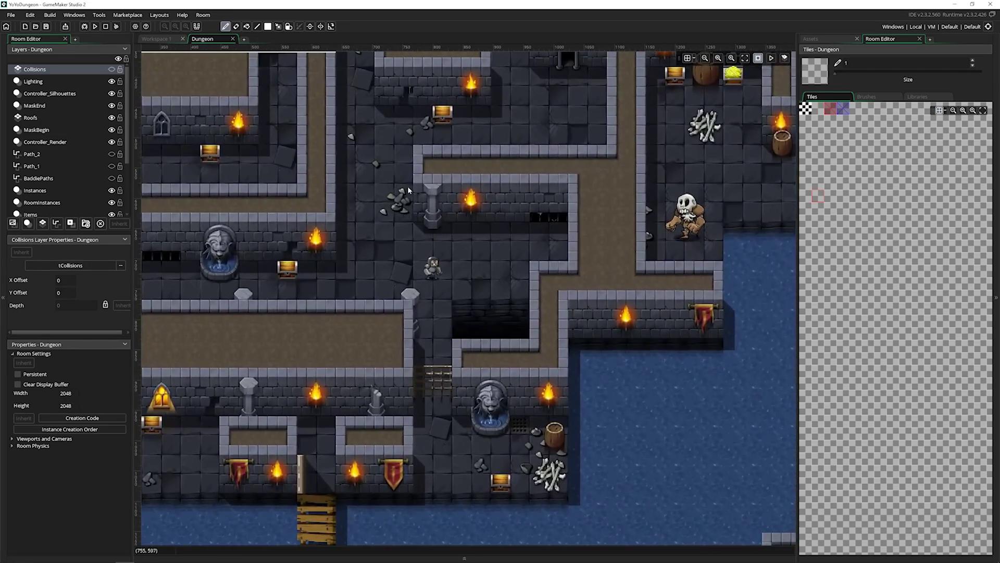
middle_click_drag(407, 186, 497, 307)
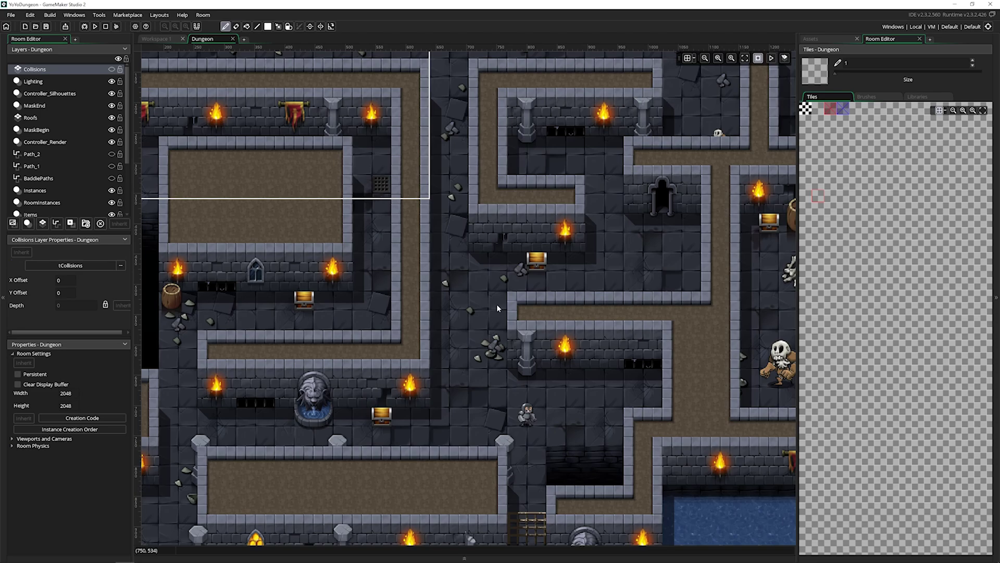
middle_click_drag(370, 363, 535, 388)
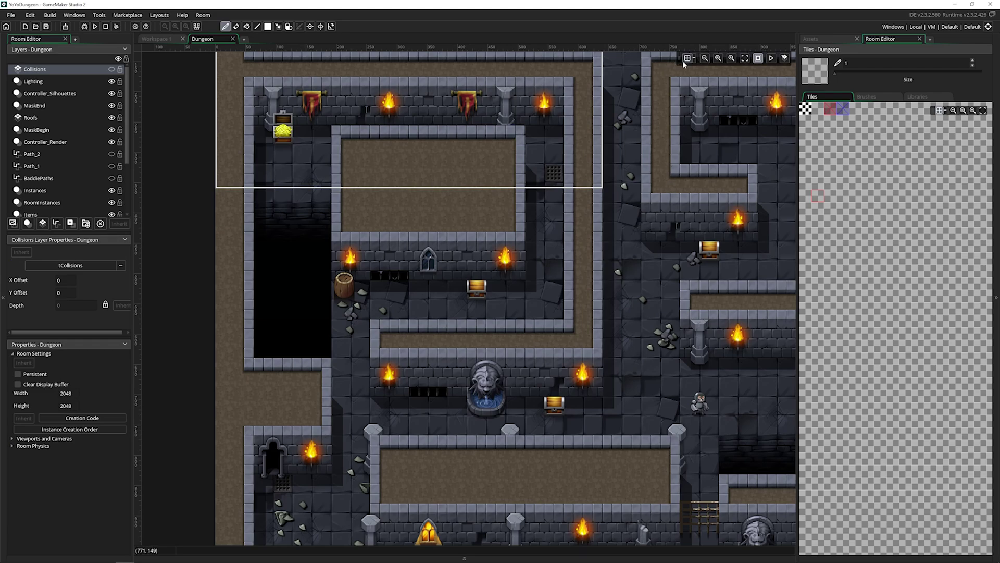
middle_click_drag(695, 201, 569, 221)
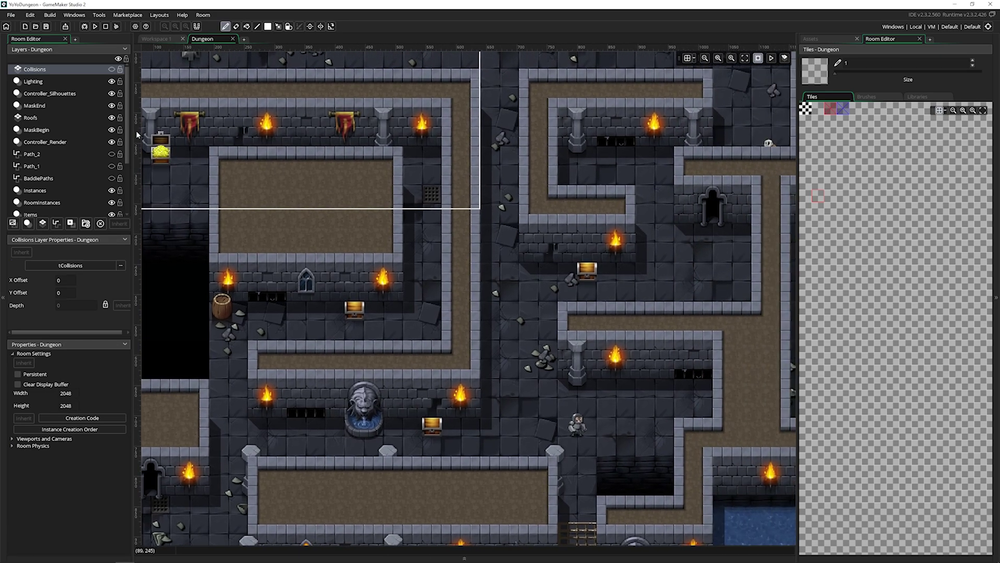
With the Lighting layer active, show the grid and check its 32 × 32 Grid X/Y spacing.
left_click(63, 82)
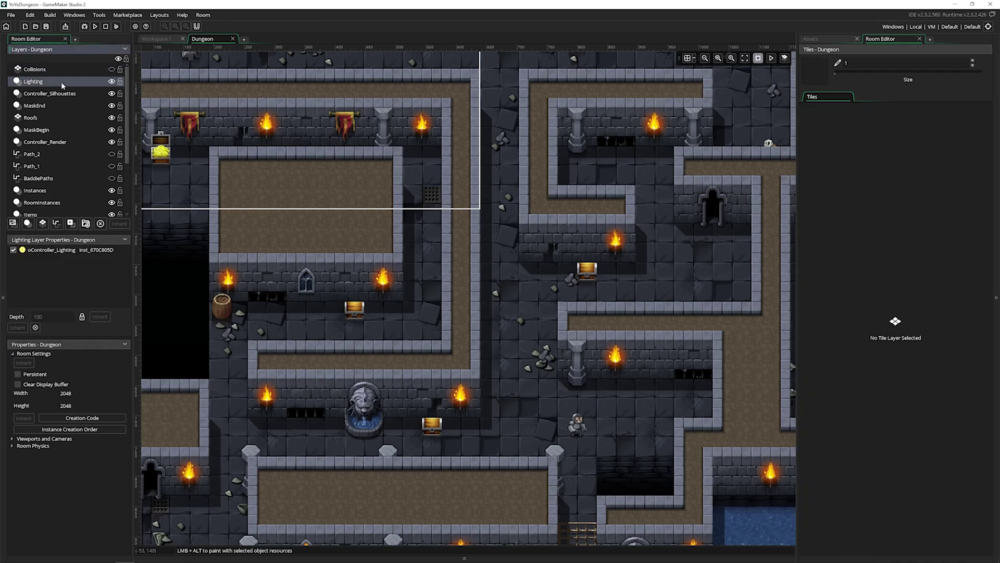
left_click(687, 58)
left_click(693, 58)
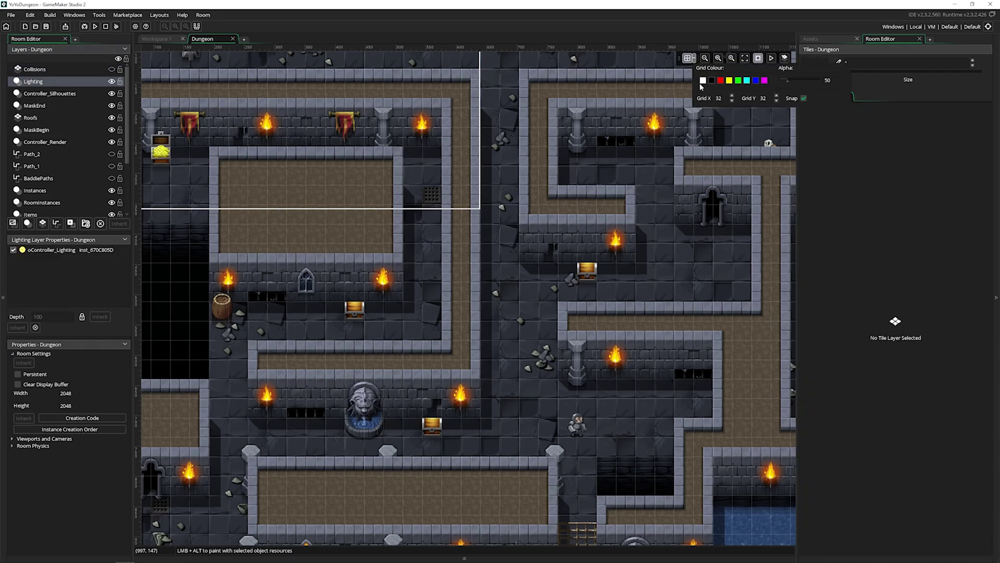
left_click(724, 97)
left_click(768, 99)
left_click(61, 70)
left_click(688, 58)
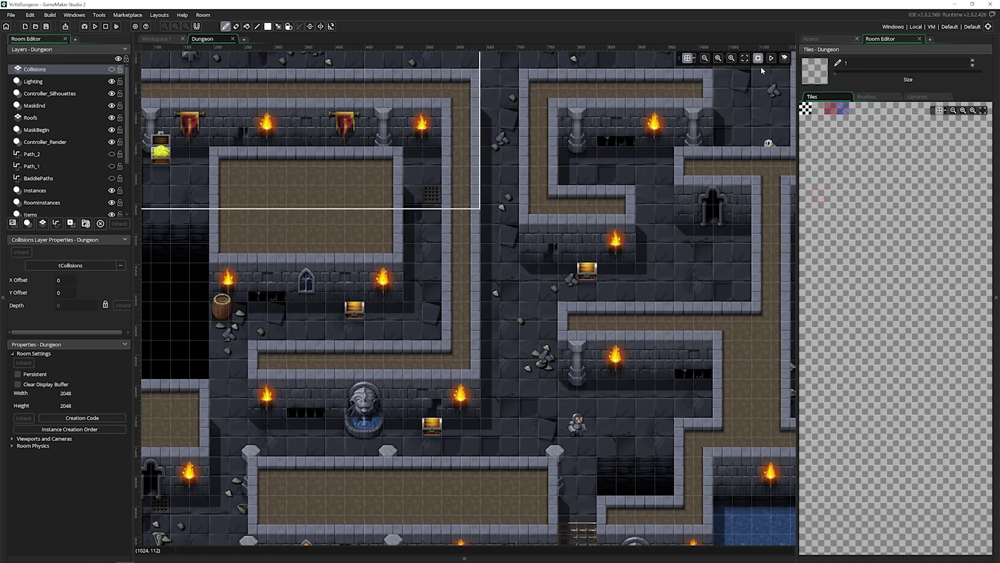
left_click(704, 58)
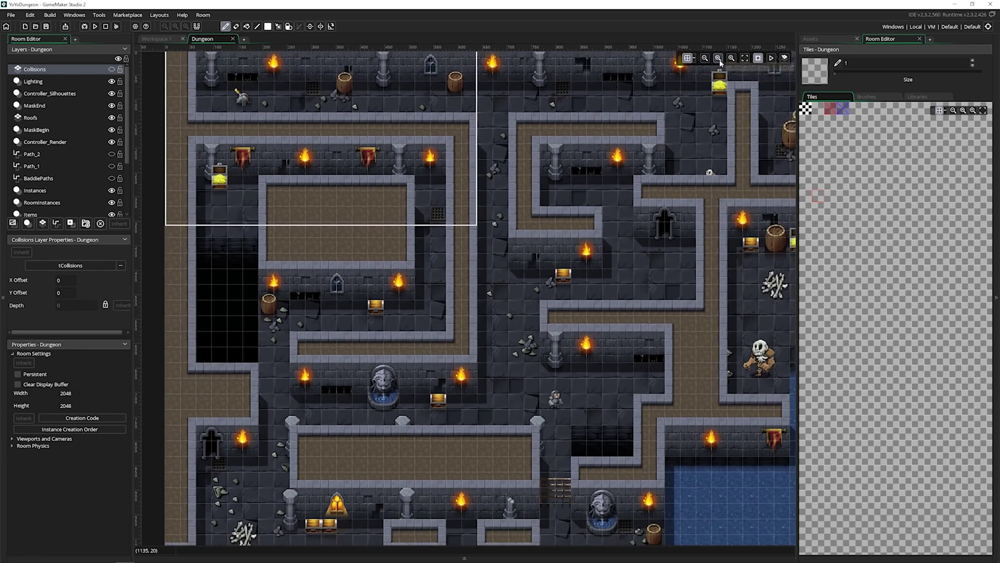
left_click(719, 60)
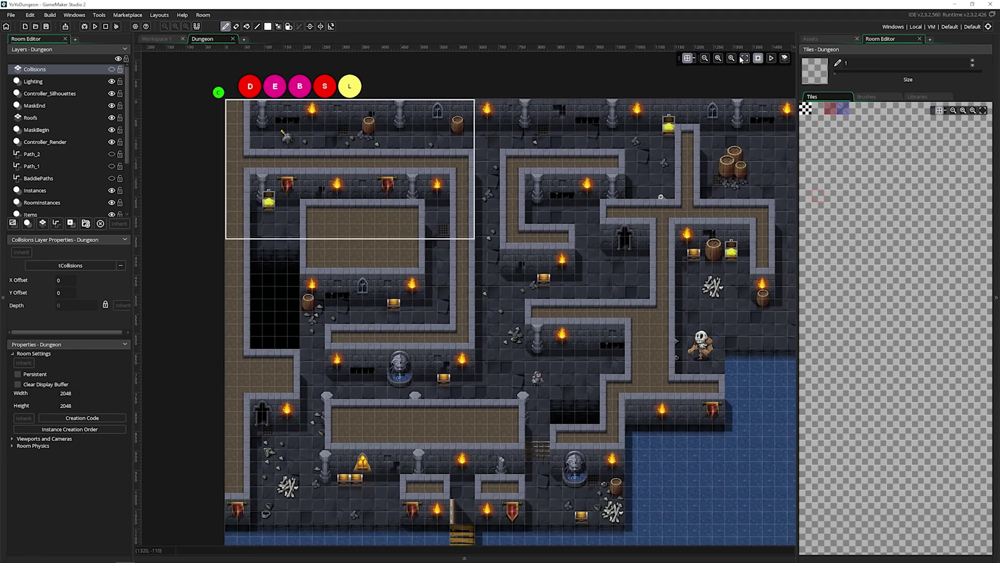
left_click(732, 59)
left_click(731, 58)
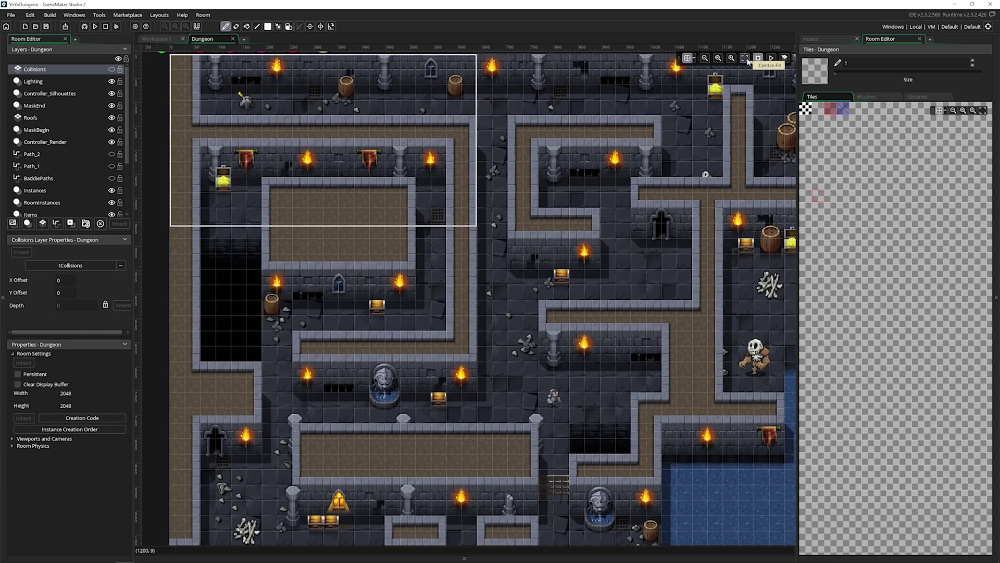
left_click(747, 59)
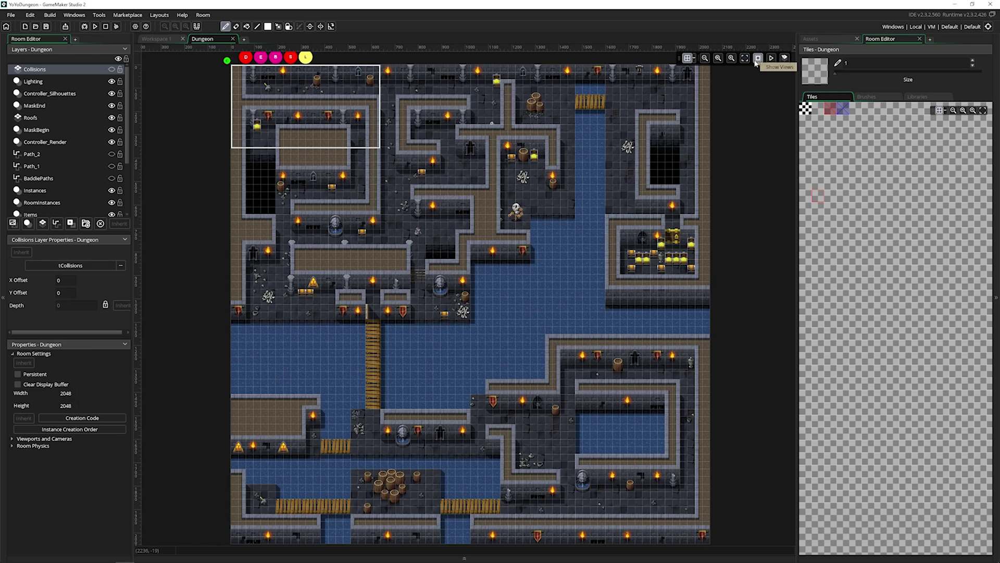
left_click(757, 59)
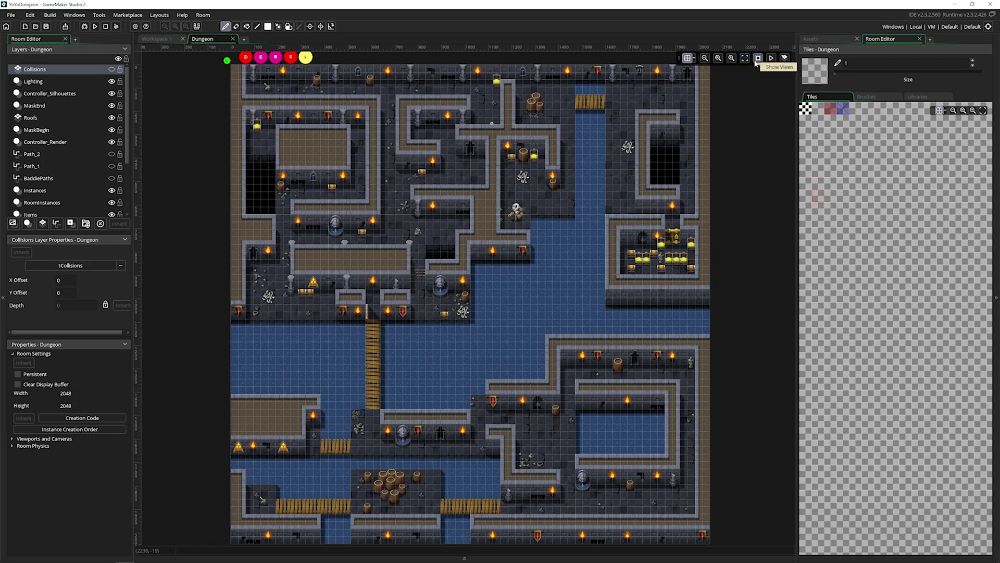
left_click(757, 58)
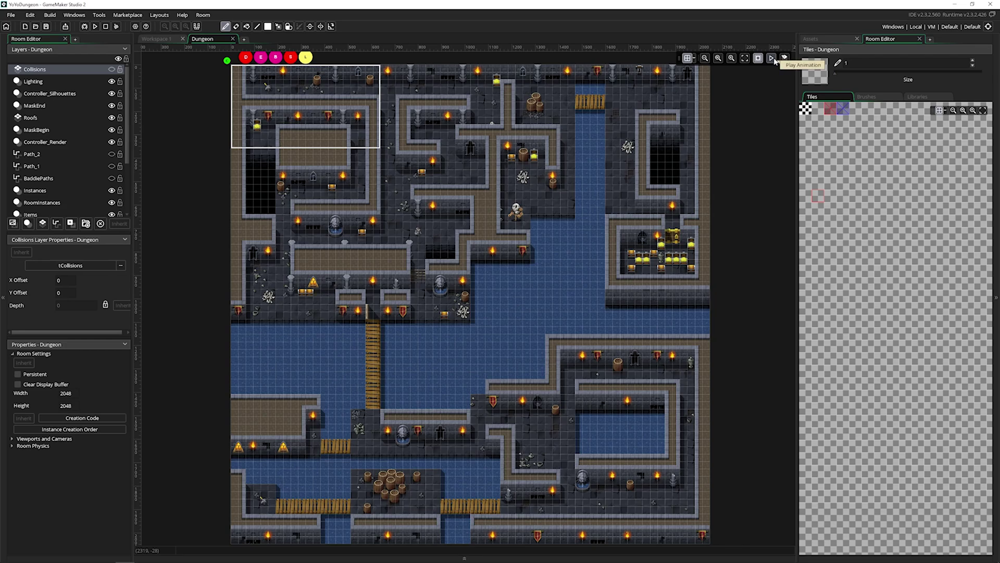
left_click(772, 59)
scroll(379, 458, "up", 5, "ctrl")
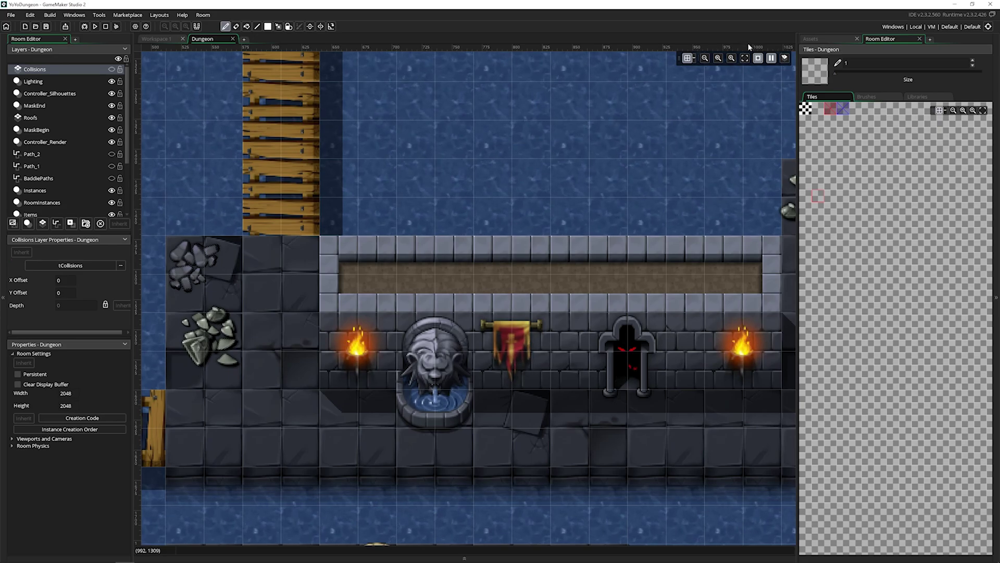
left_click(772, 58)
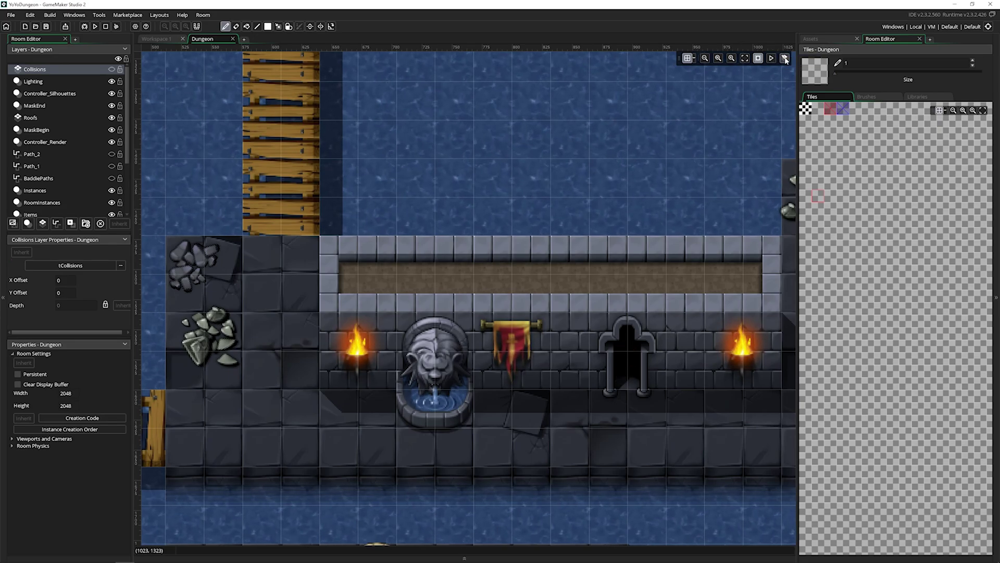
scroll(591, 155, "down", 5, "ctrl")
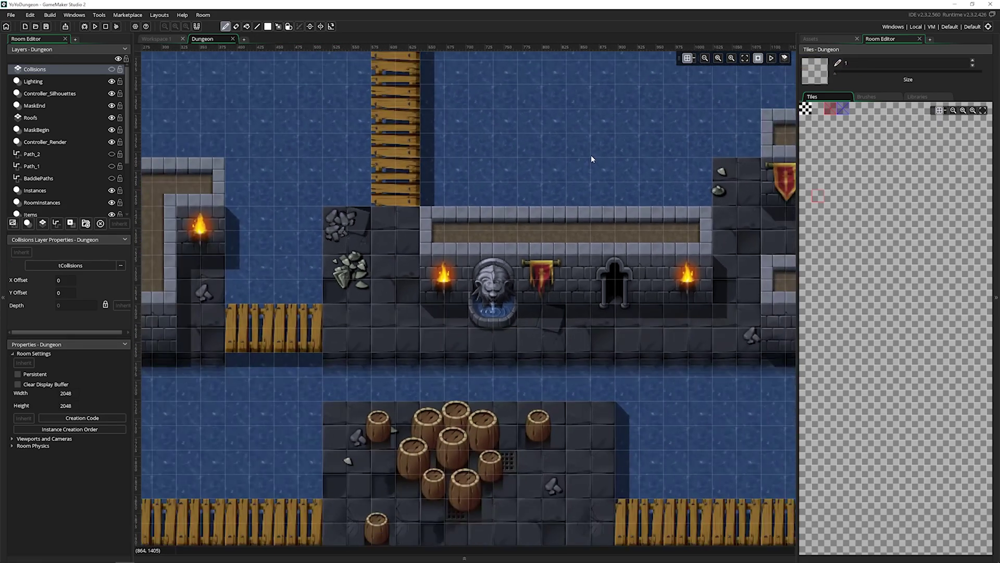
middle_click_drag(598, 143, 520, 260)
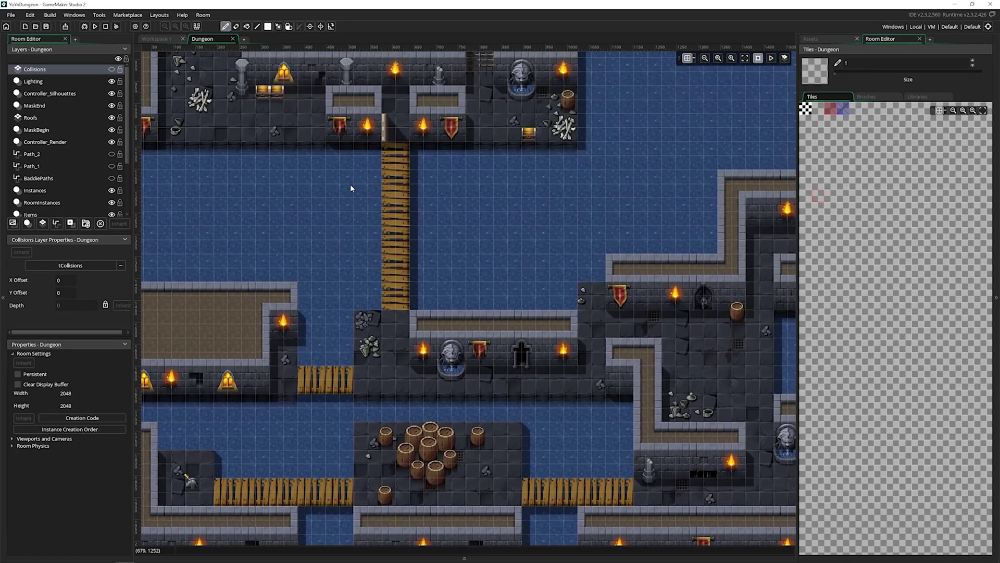
Step through the Roofs, Shadows1, Walls, Ground and Collisions layers.
left_click(50, 117)
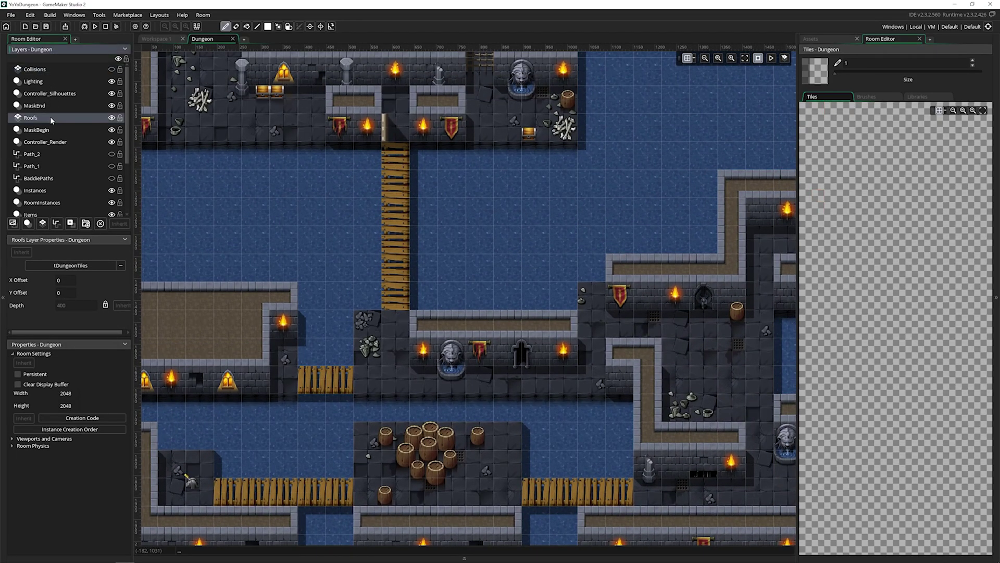
scroll(52, 120, "down", 3)
left_click(59, 162)
left_click(55, 175)
left_click(51, 186)
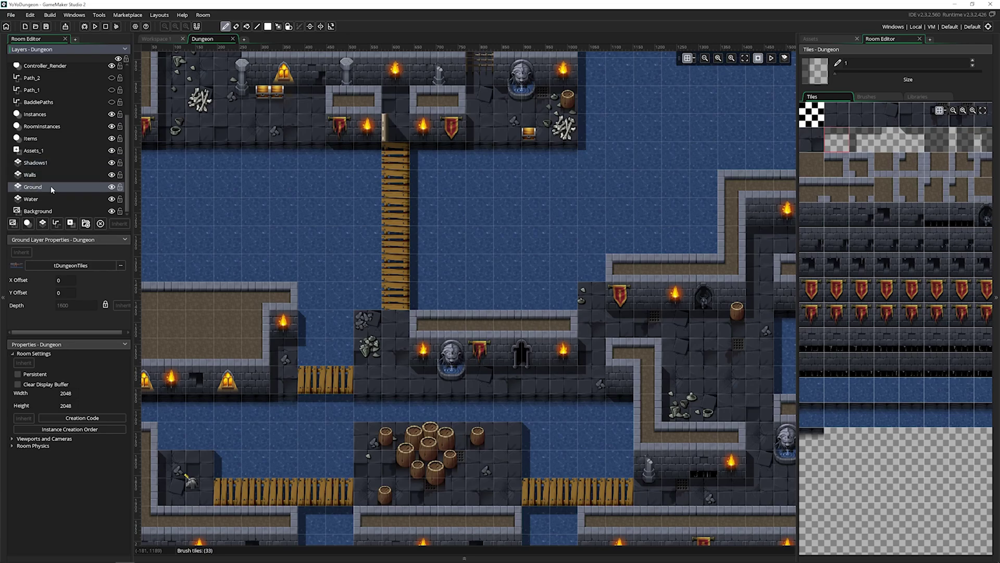
scroll(47, 187, "up", 3)
scroll(47, 186, "up", 1)
left_click(53, 69)
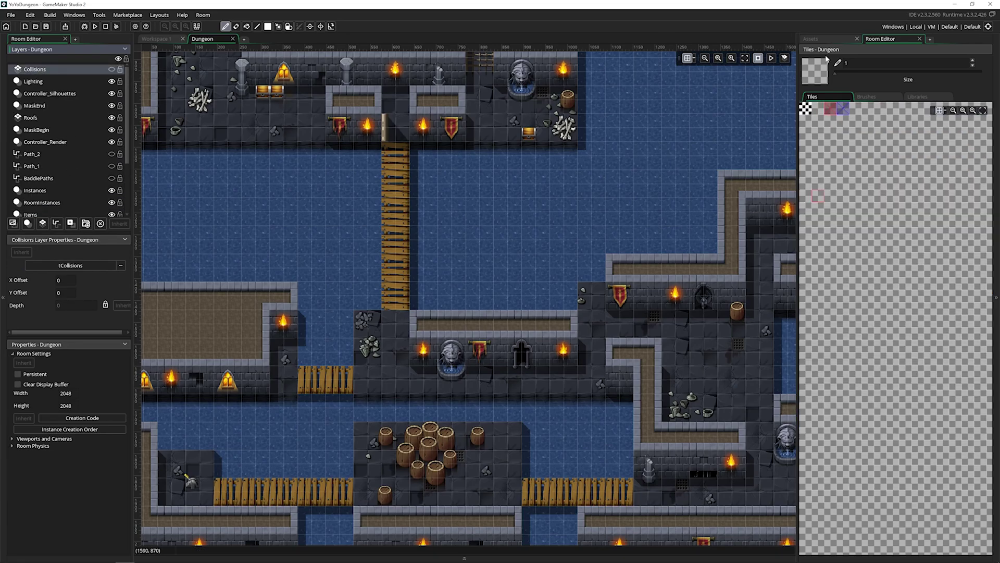
Drag a loose-rocks graphic on Assets_1 to 316, 1048 and open its properties.
left_click(290, 120)
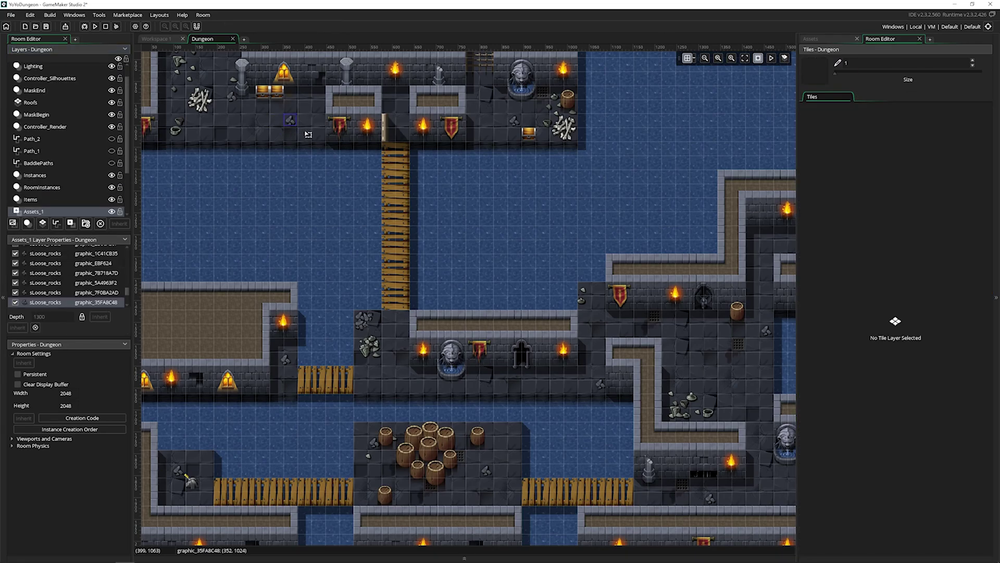
left_click_drag(290, 121, 274, 131)
double_click(276, 137)
Tint the sLoose_rocks graphic pure red FF0000, leaving Flip X off after trying it.
scroll(336, 176, "up", 3, "ctrl")
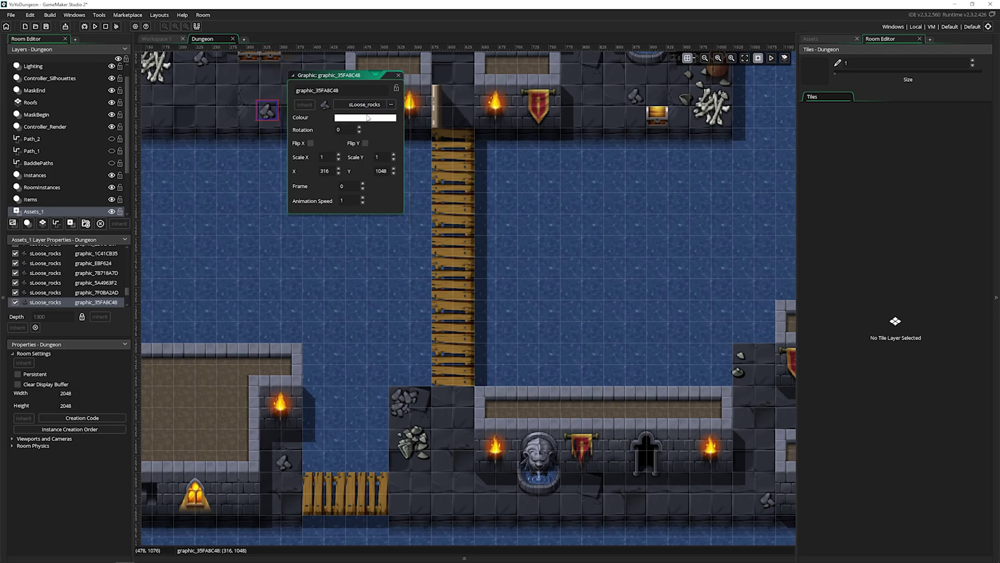
left_click(312, 141)
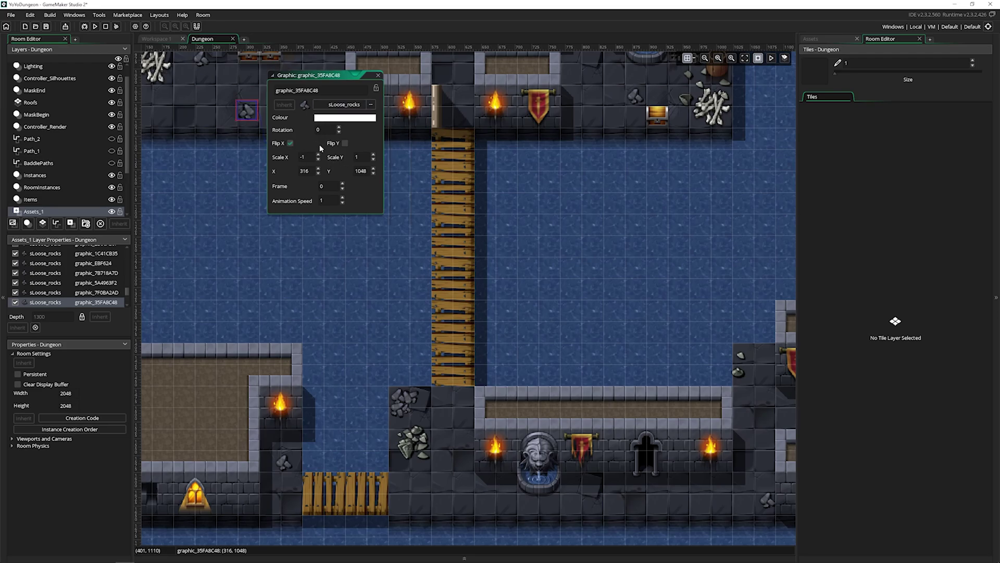
left_click(293, 143)
left_click(384, 118)
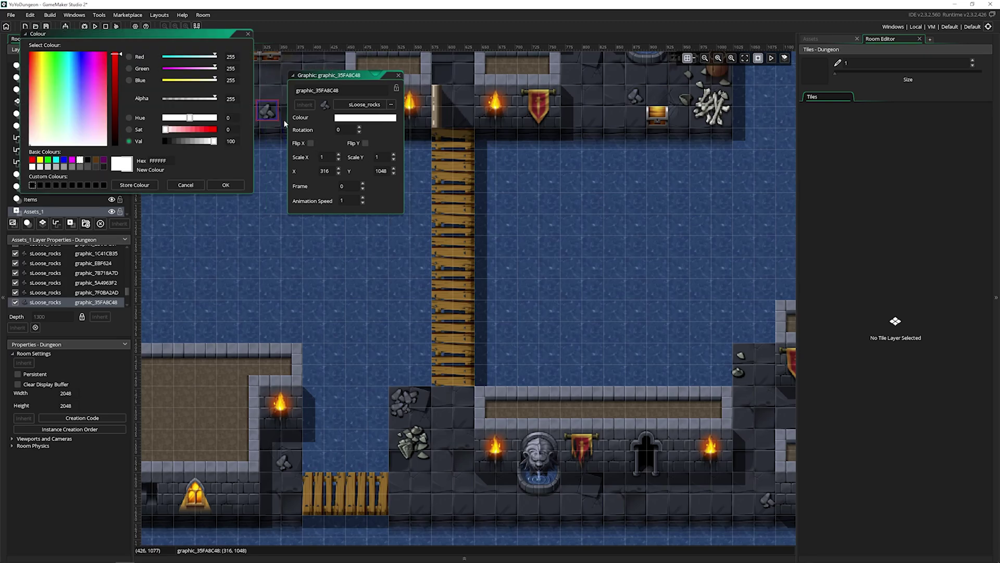
left_click_drag(74, 95, 30, 52)
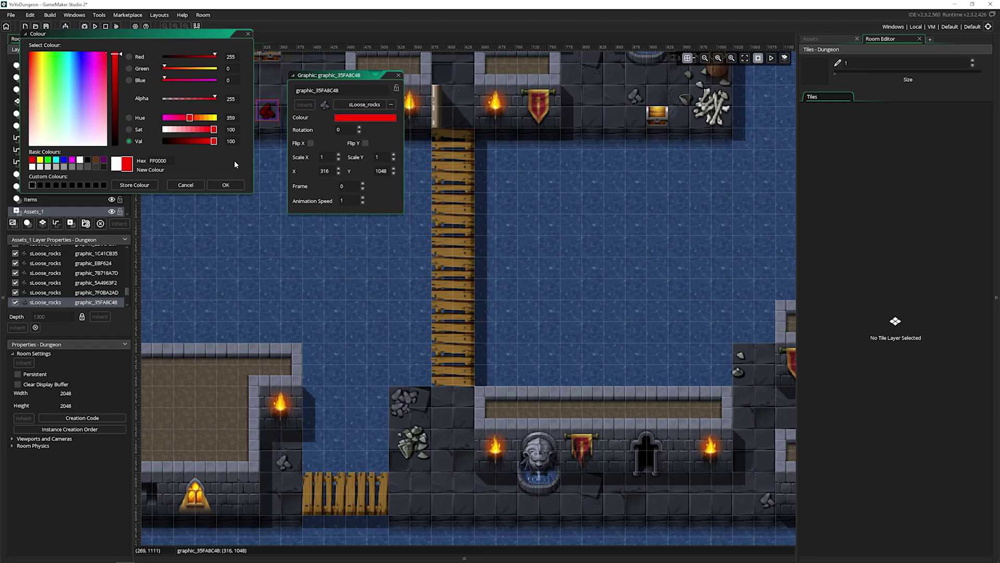
left_click(226, 185)
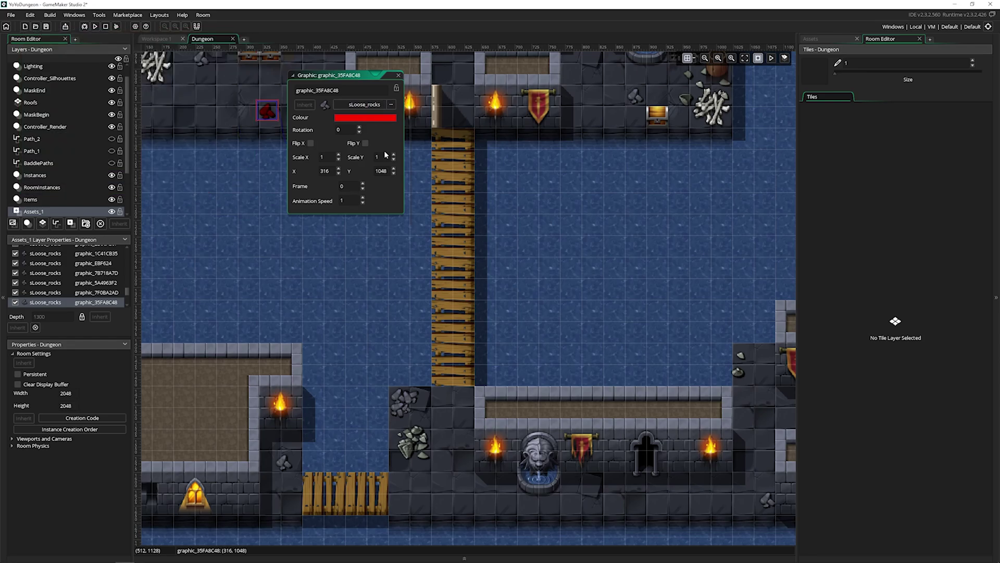
Close the rock's Graphic properties, then pan and zoom out to the full 2048 × 2048 room.
left_click(399, 77)
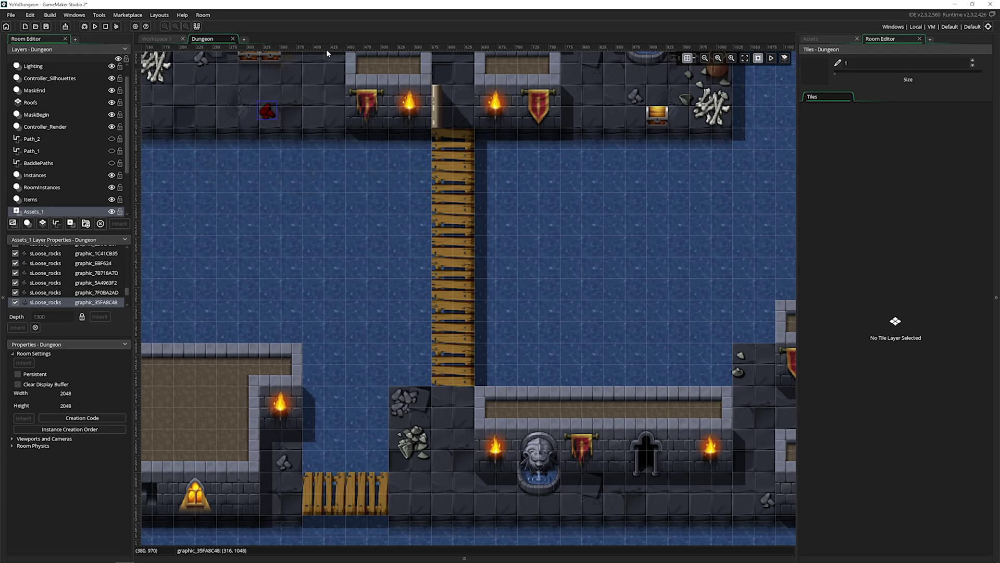
middle_click_drag(300, 152, 438, 157)
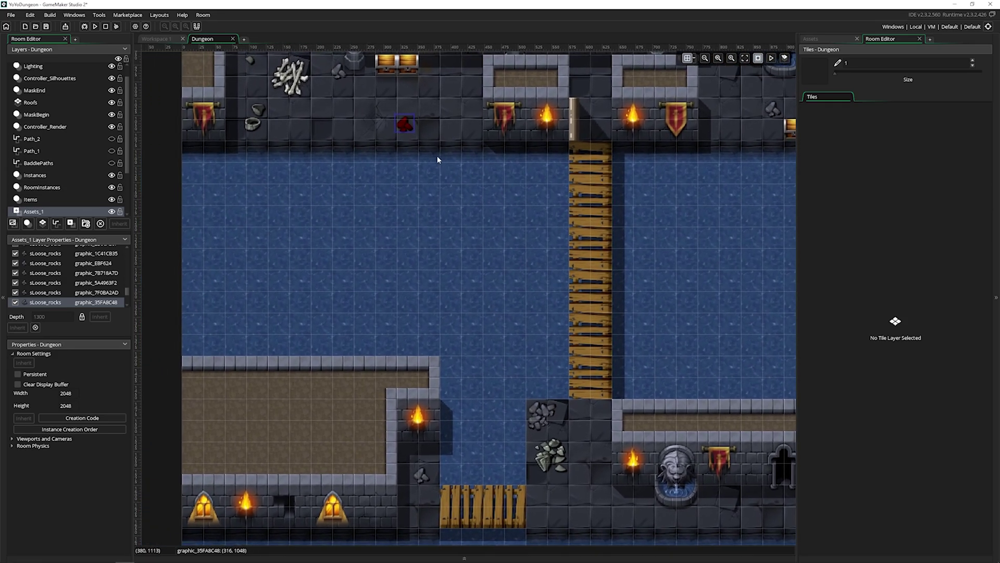
scroll(288, 112, "up", 2)
middle_click_drag(288, 112, 257, 397)
scroll(282, 240, "up", 6)
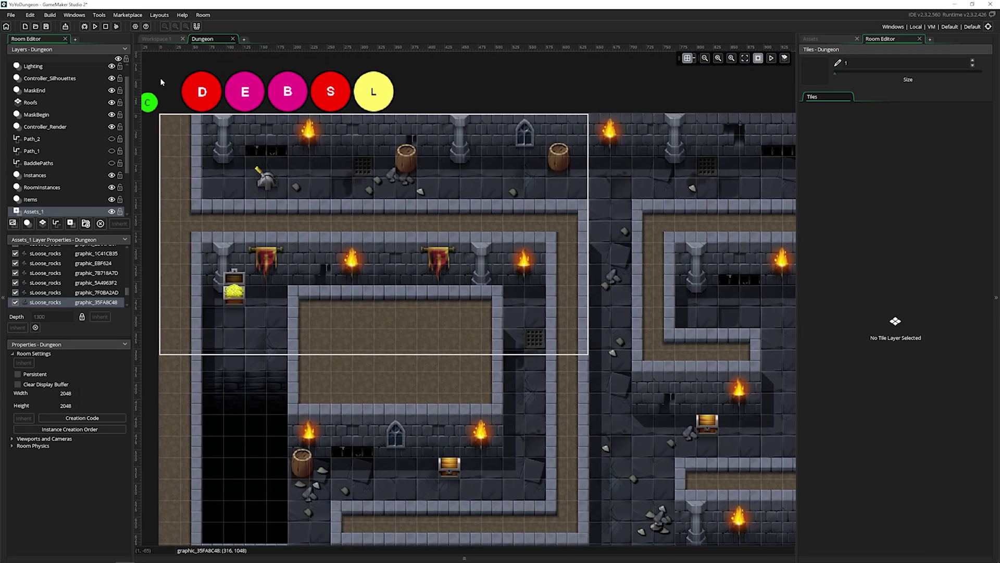
scroll(447, 254, "down", 1)
scroll(446, 253, "down", 3, "ctrl")
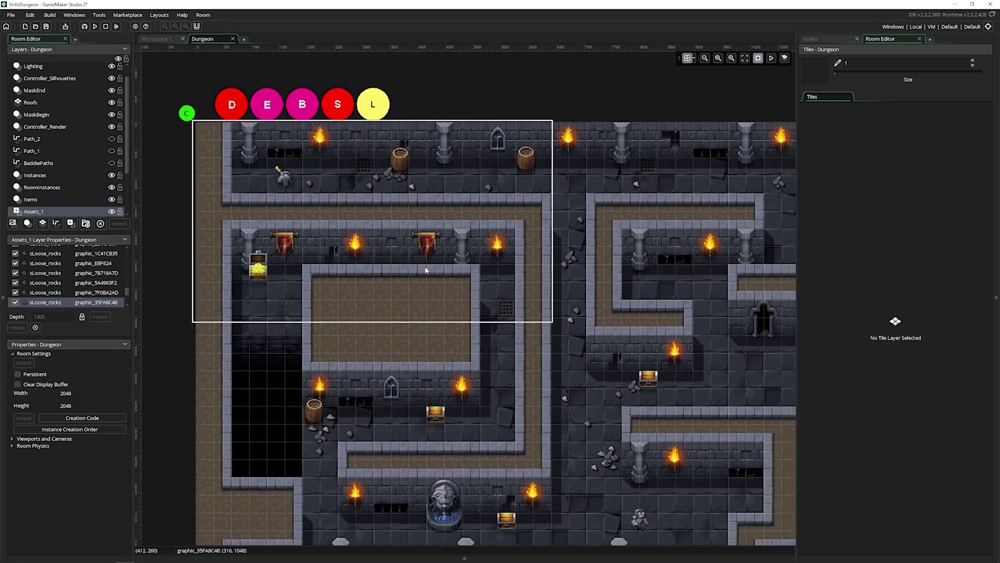
scroll(420, 215, "down", 2, "ctrl")
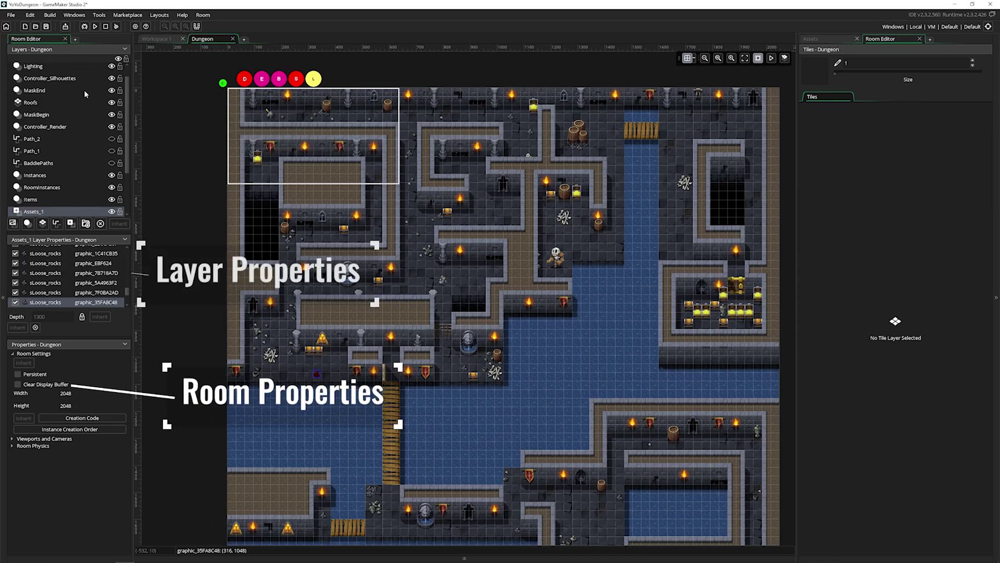
Select Collisions, then the Lighting layer to list its oController_Lighting instance.
scroll(84, 90, "up", 1)
left_click(86, 70)
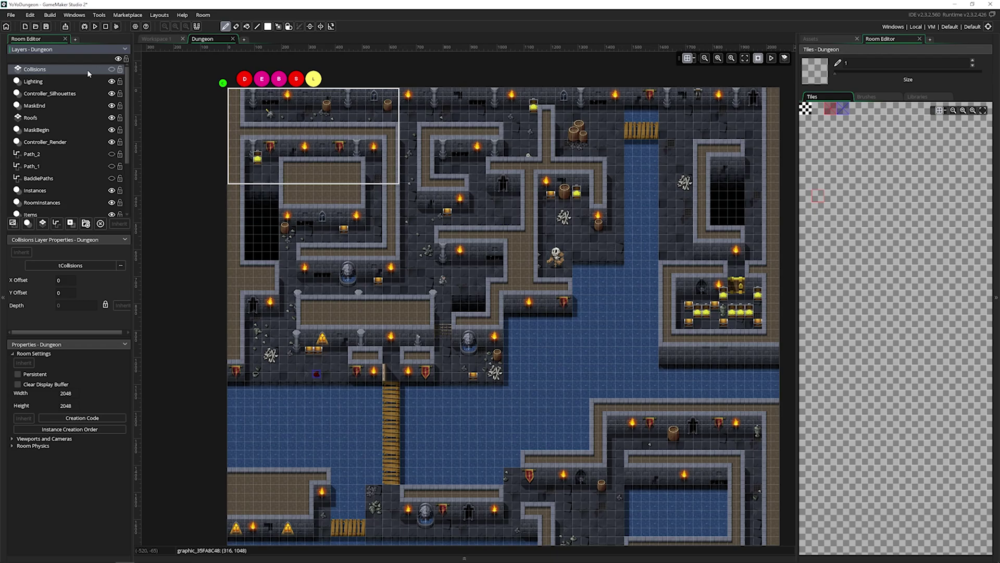
left_click(20, 81)
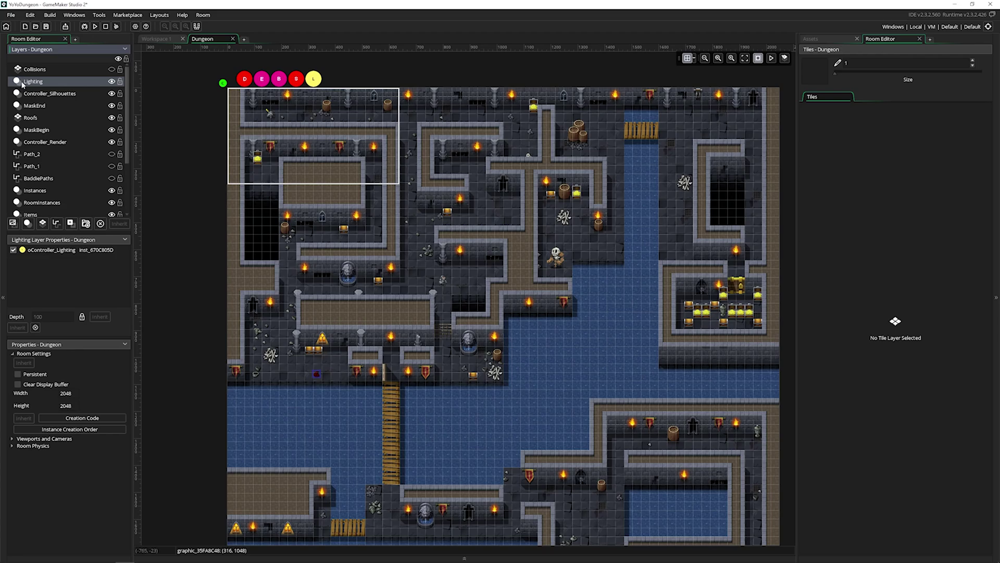
Place an oChestEmpty instance from the Objects > Items folder into the room, then delete it.
left_click(812, 38)
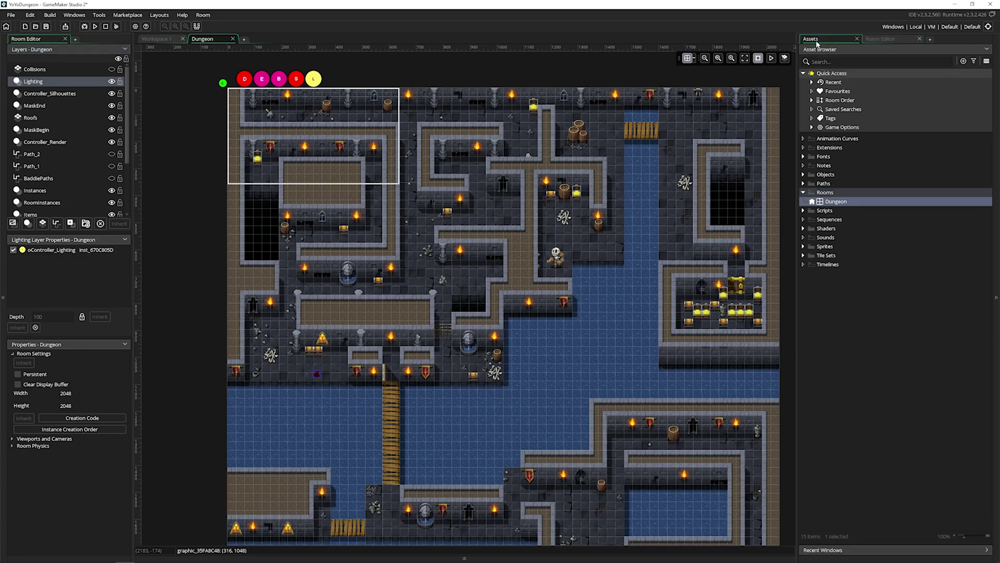
left_click(803, 175)
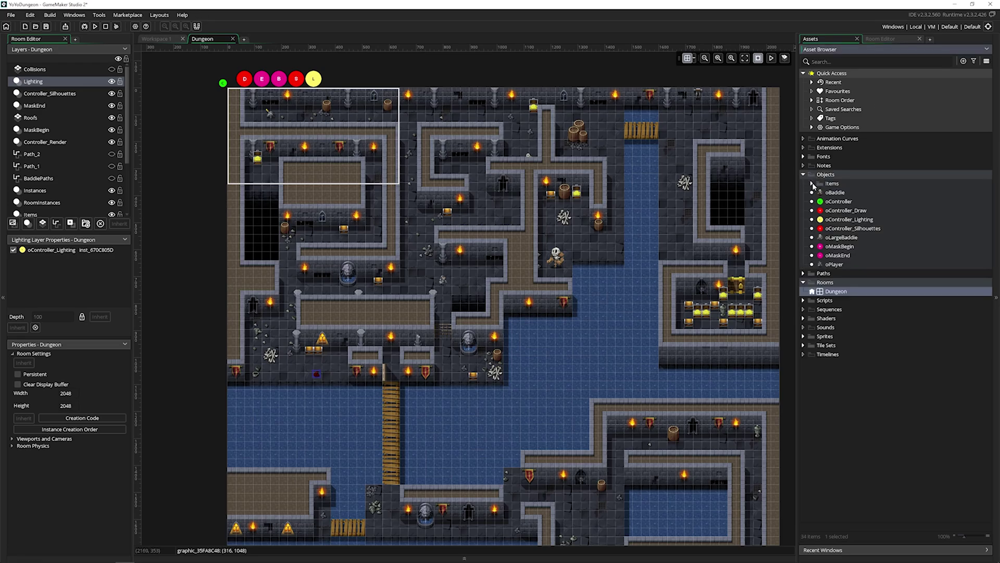
left_click(811, 183)
left_click(837, 203)
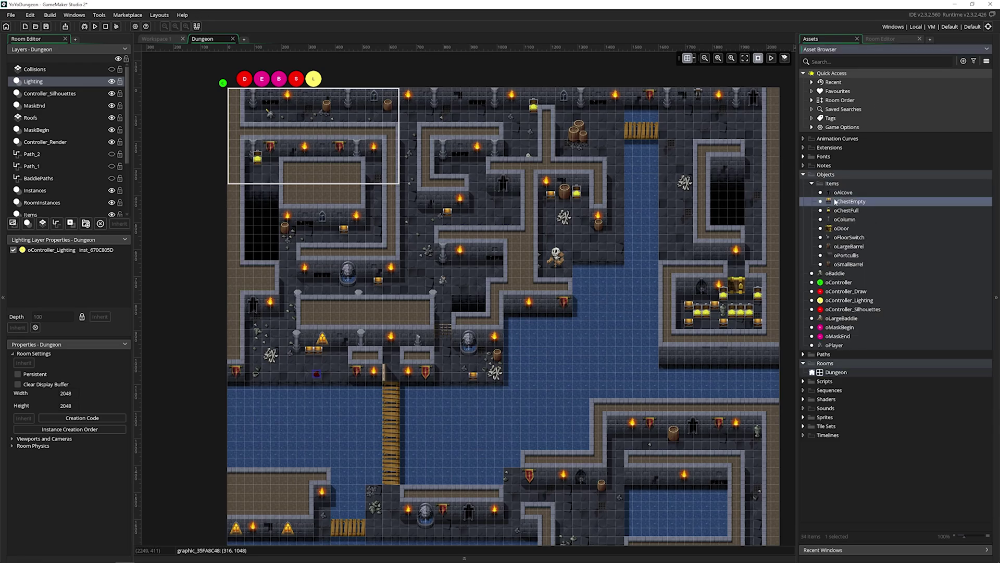
left_click_drag(837, 203, 422, 221)
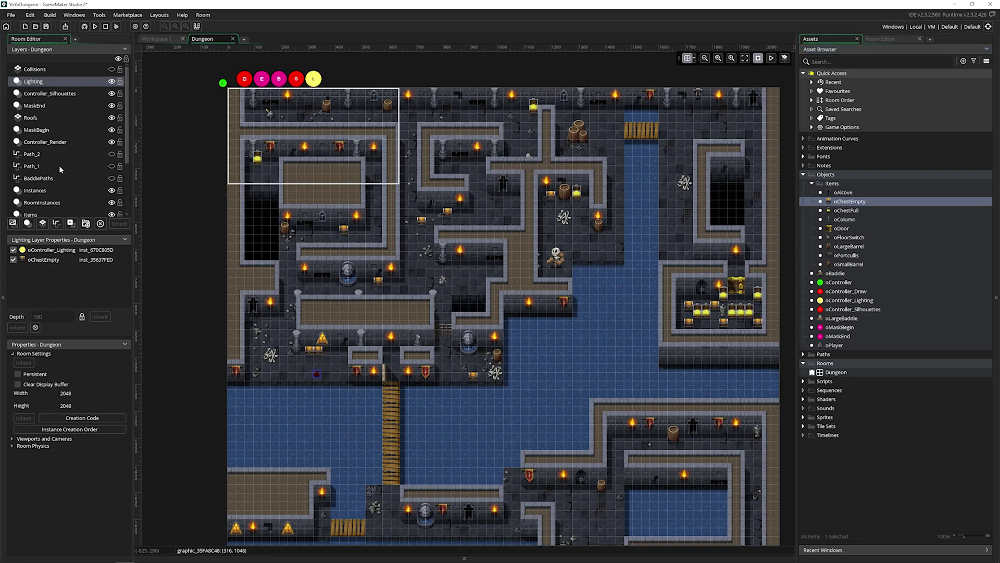
left_click(58, 260)
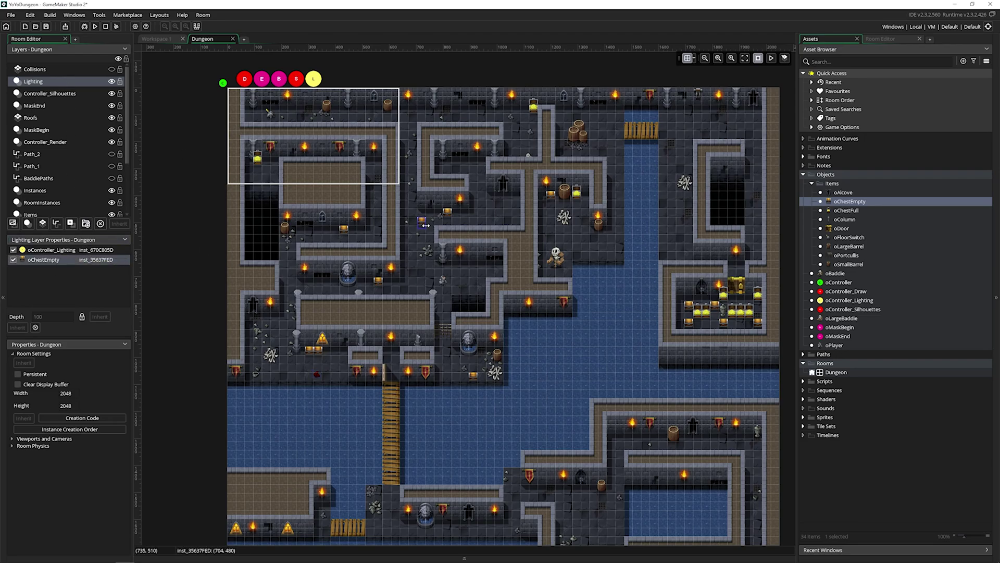
key("Delete")
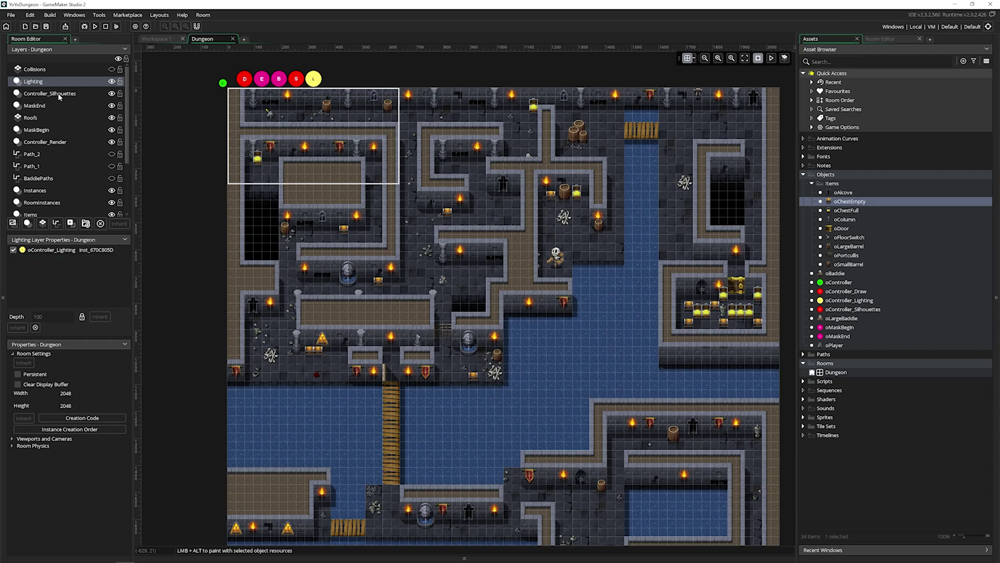
Select the Instances, Assets_1 and Items layers to list the oChestEmpty and oChestFull instances.
scroll(57, 92, "down", 2)
left_click(74, 147)
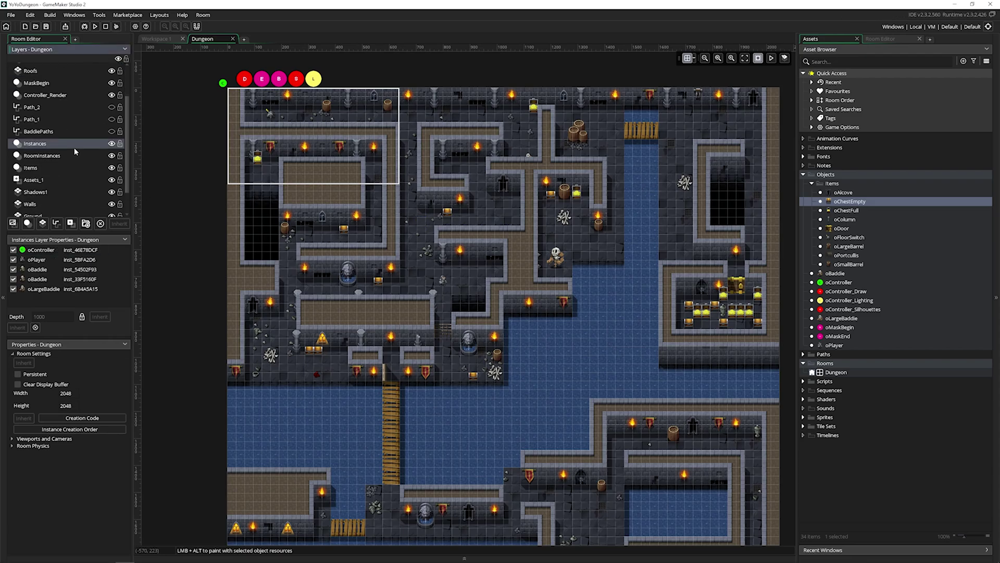
scroll(70, 152, "down", 2)
left_click(45, 149)
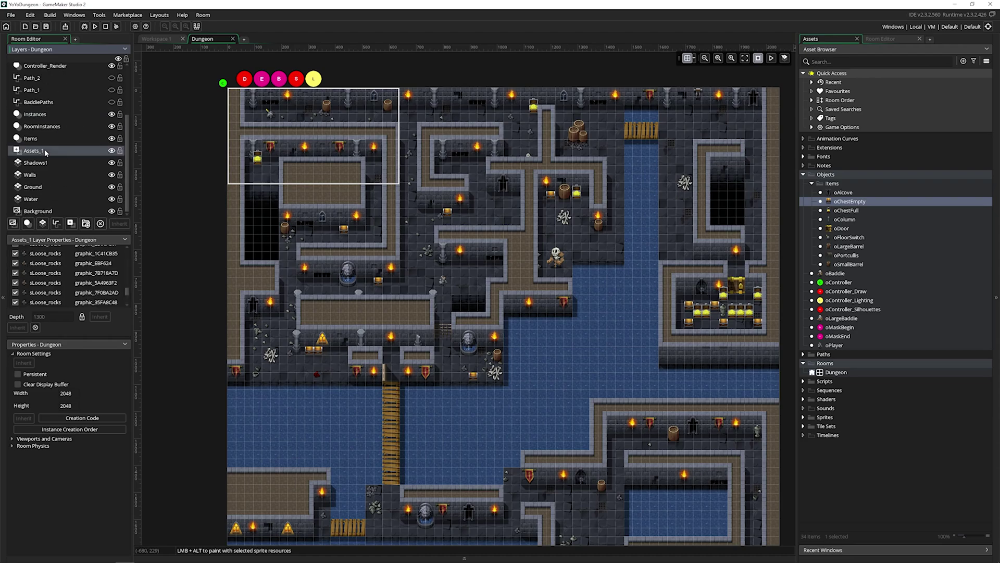
left_click(45, 137)
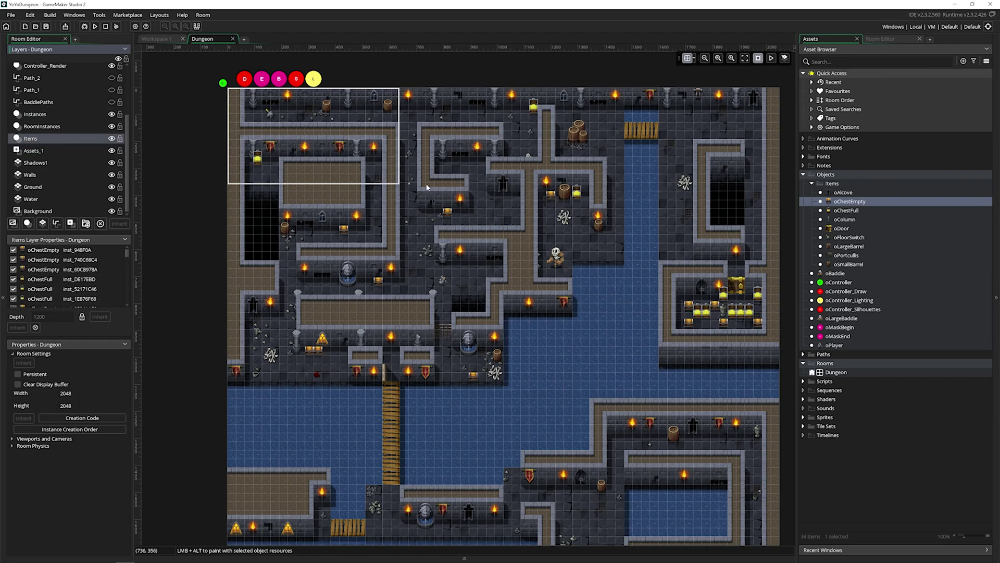
left_click_drag(848, 202, 466, 218)
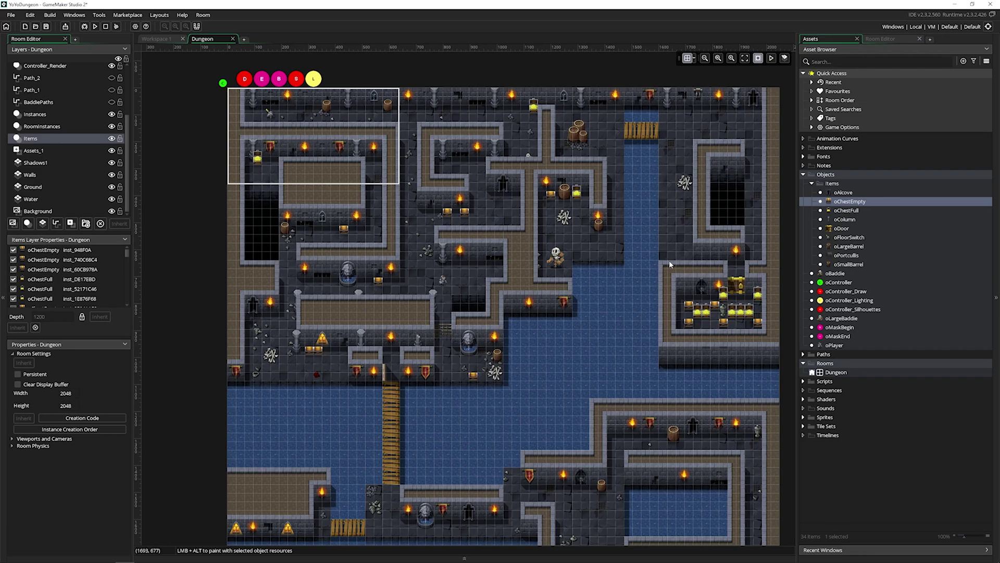
Paint a row of oChestEmpty instances across the room, then delete them.
scroll(430, 206, "up", 4, "ctrl")
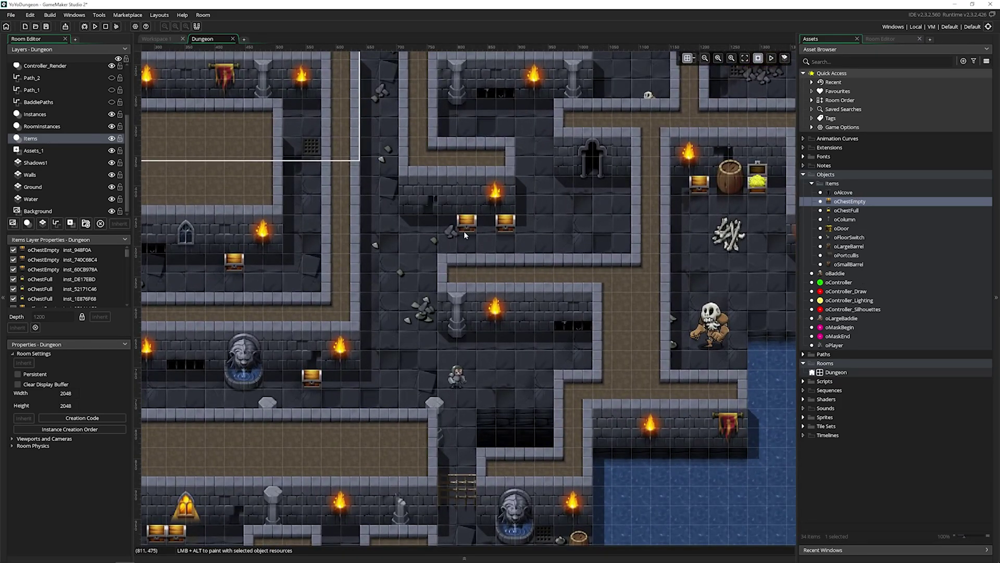
mouse_move(380, 251)
left_mouse_down("alt")
mouse_move(626, 262)
mouse_move(629, 233)
mouse_move(372, 215)
mouse_move(370, 187)
mouse_move(568, 179)
mouse_move(682, 185)
mouse_move(759, 253)
mouse_move(696, 403)
mouse_move(459, 394)
mouse_move(420, 276)
left_mouse_up("alt")
key("Delete")
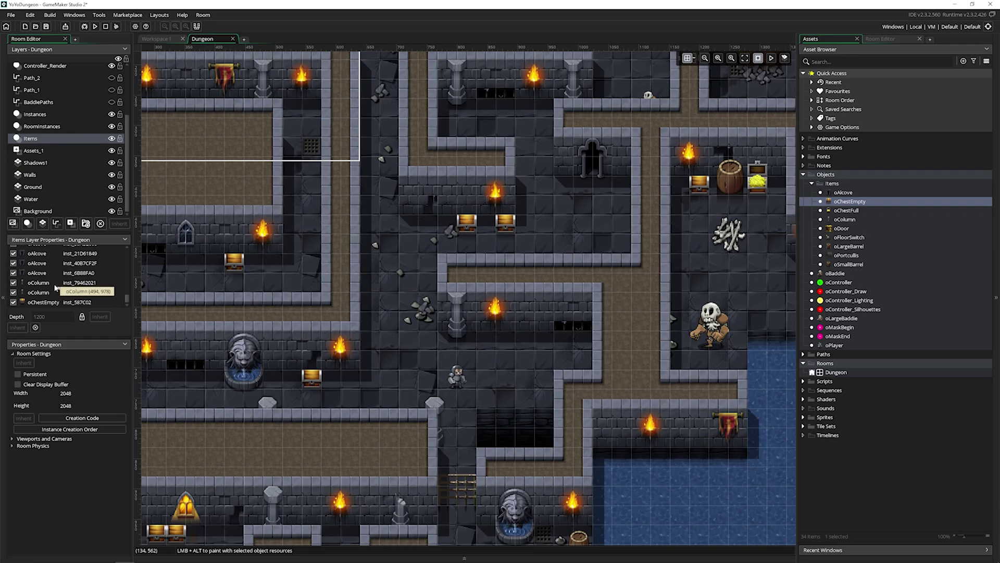
Centre the view on existing chest inst_948F0A at X 1184, Y 384 and close its properties.
scroll(56, 287, "up", 5)
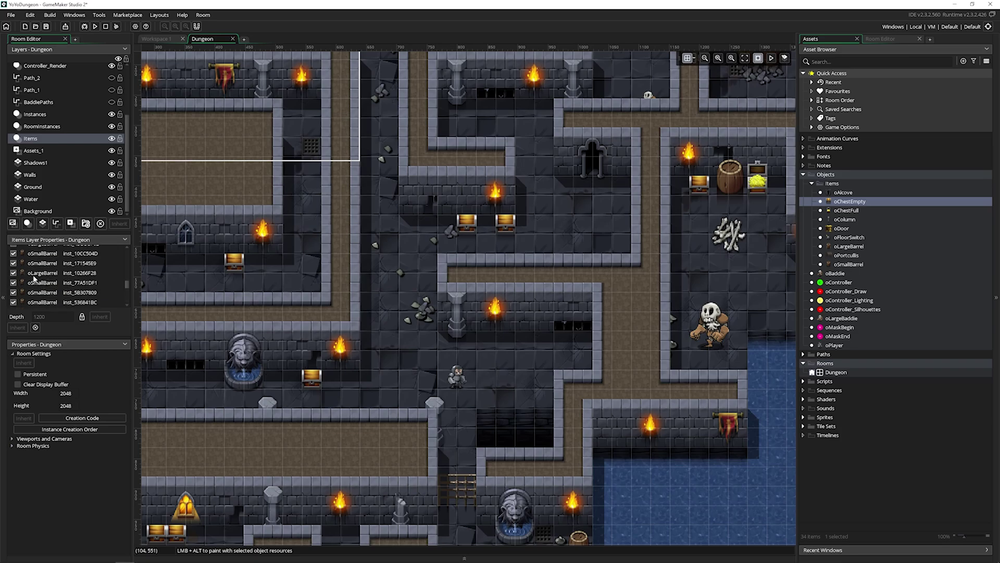
scroll(85, 281, "up", 5)
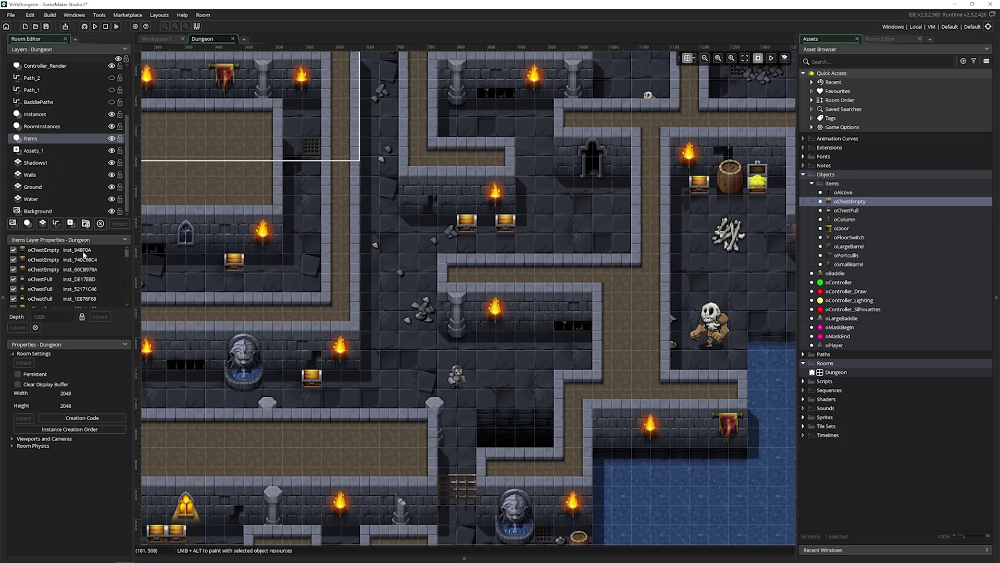
double_click(84, 254)
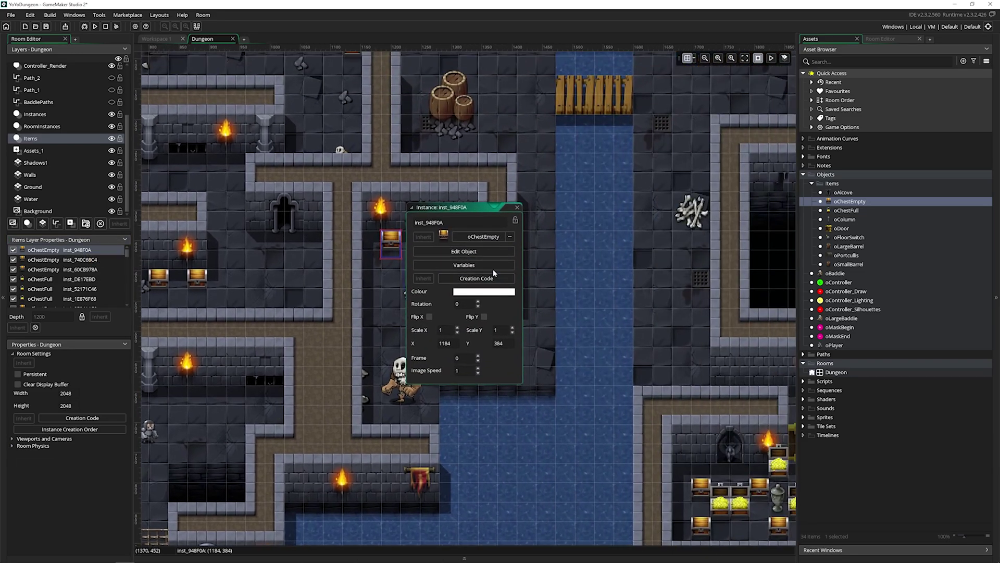
left_click(517, 209)
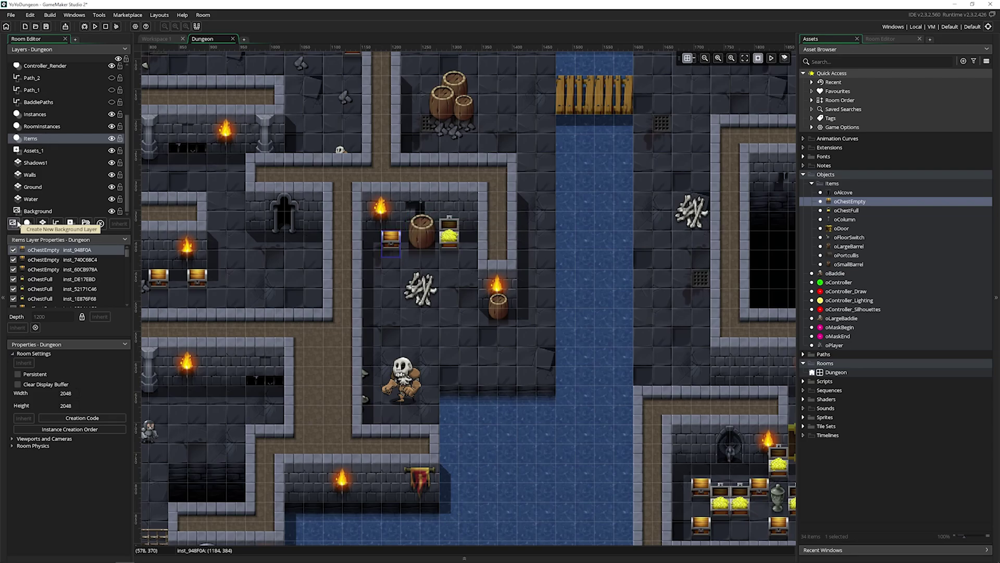
Select the Background layer, zoom out to the whole 2048×2048 room, then select the Roofs tile layer.
left_click(41, 211)
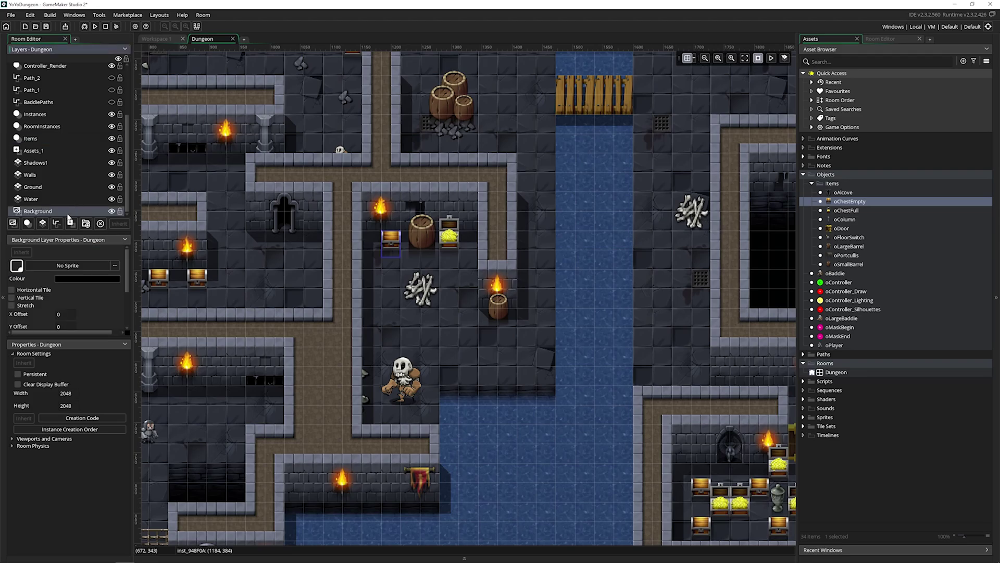
scroll(411, 297, "down", 3, "ctrl")
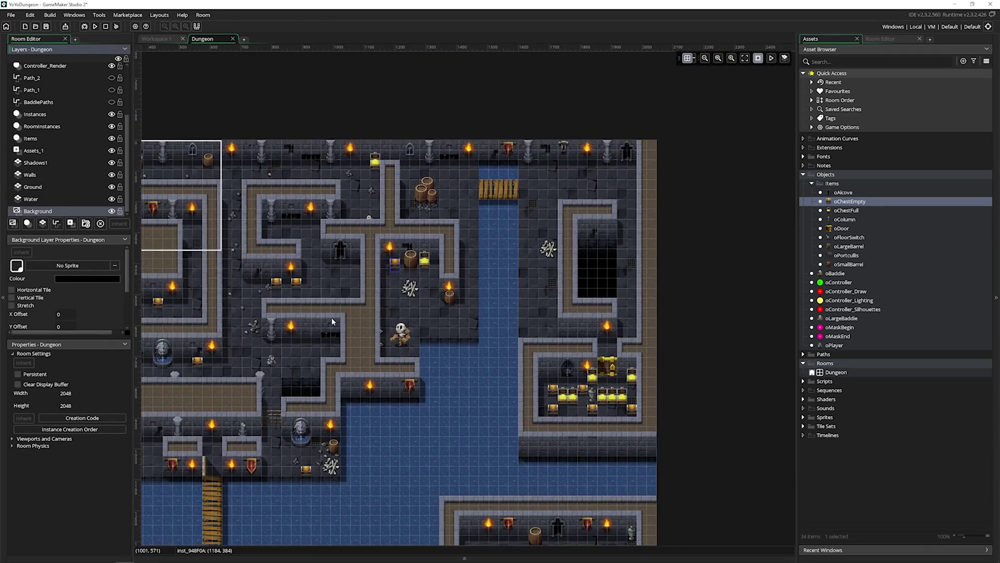
scroll(331, 317, "down", 2, "ctrl")
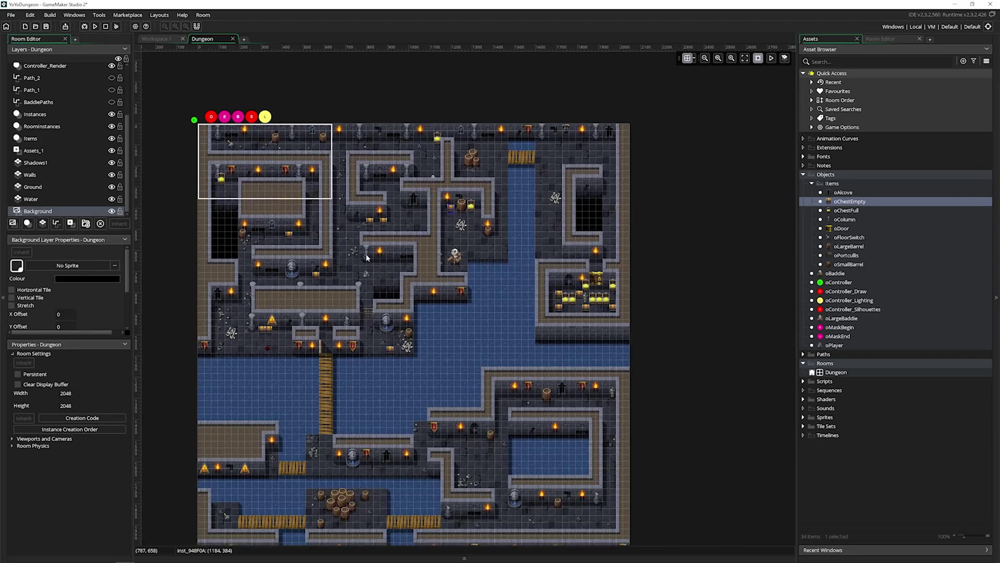
middle_click_drag(366, 255, 374, 227)
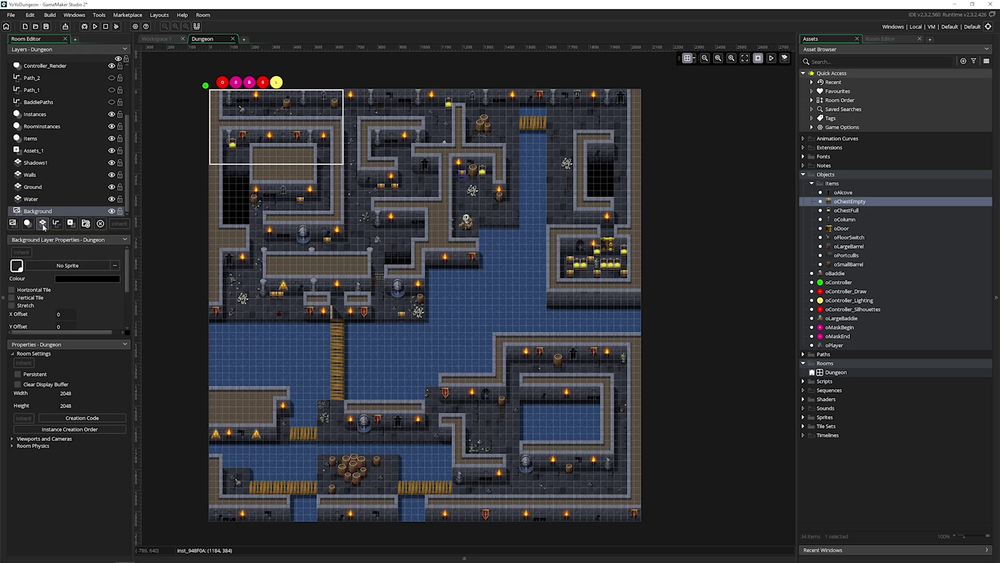
scroll(111, 149, "up", 3)
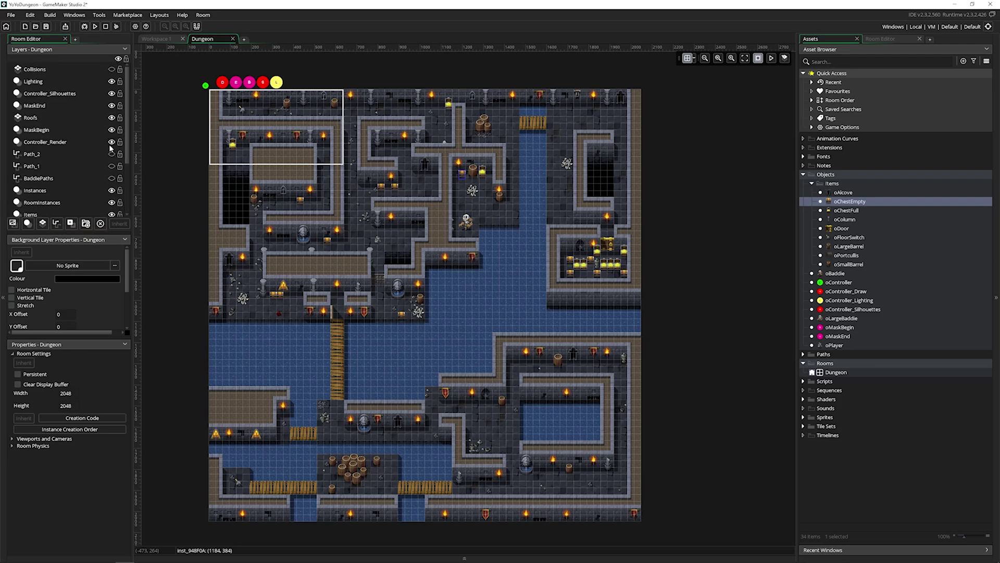
left_click(52, 117)
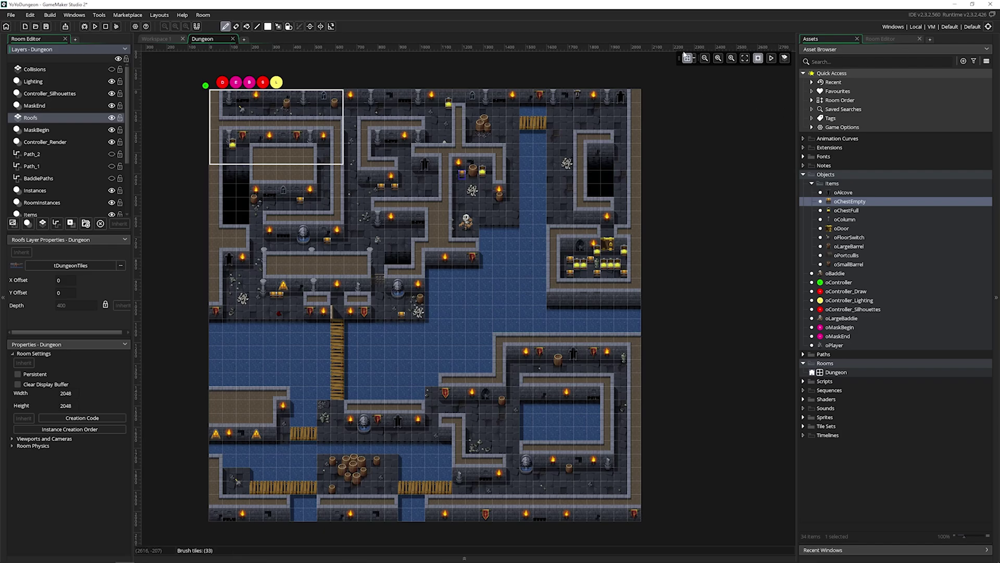
left_click(892, 39)
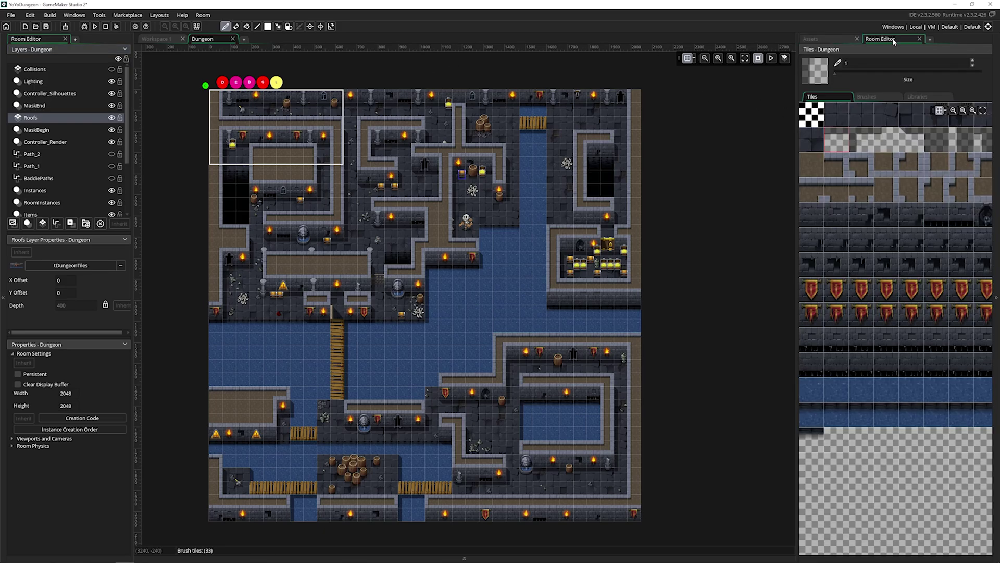
middle_click_drag(934, 220, 845, 220)
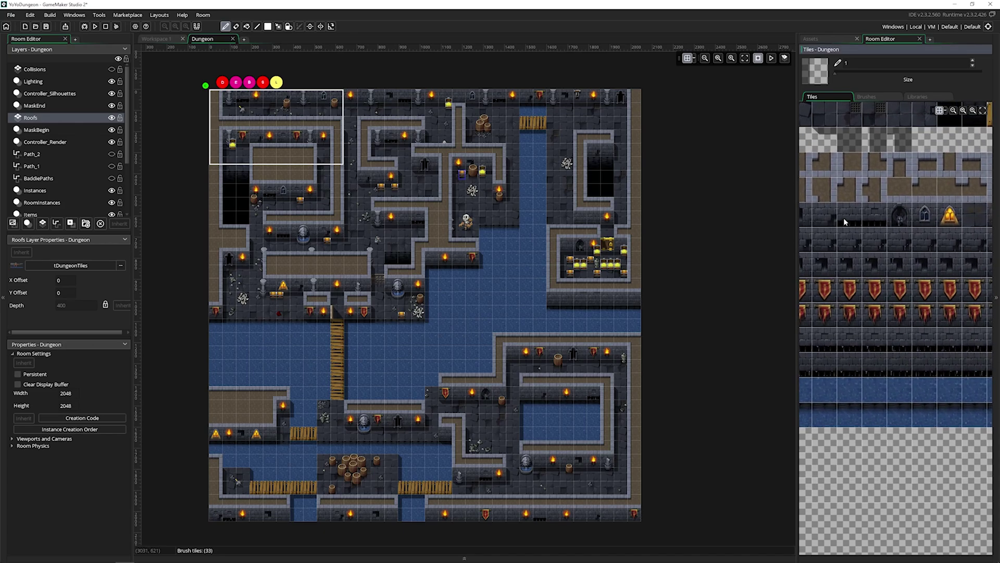
left_click(99, 267)
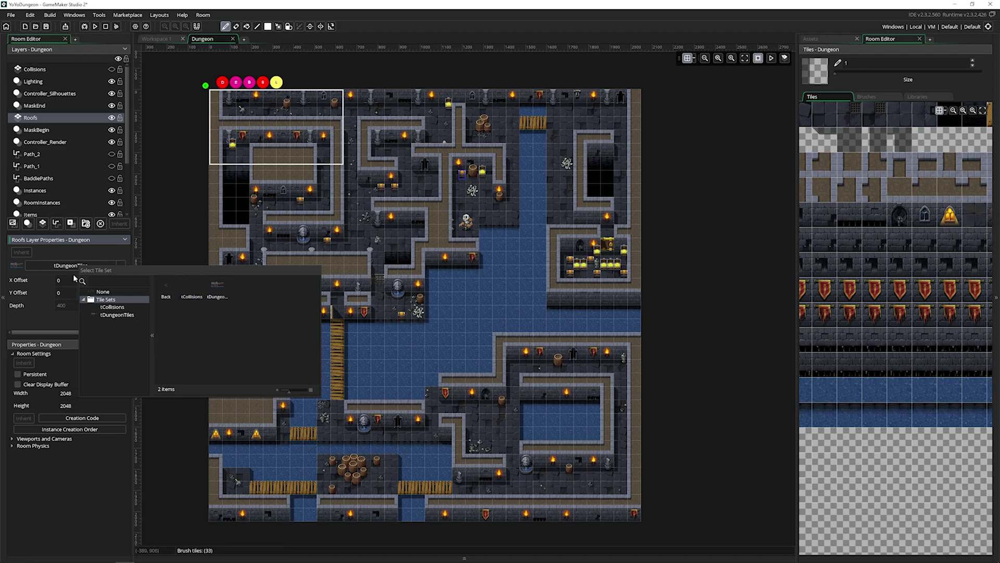
left_click(66, 251)
scroll(862, 217, "down", 2)
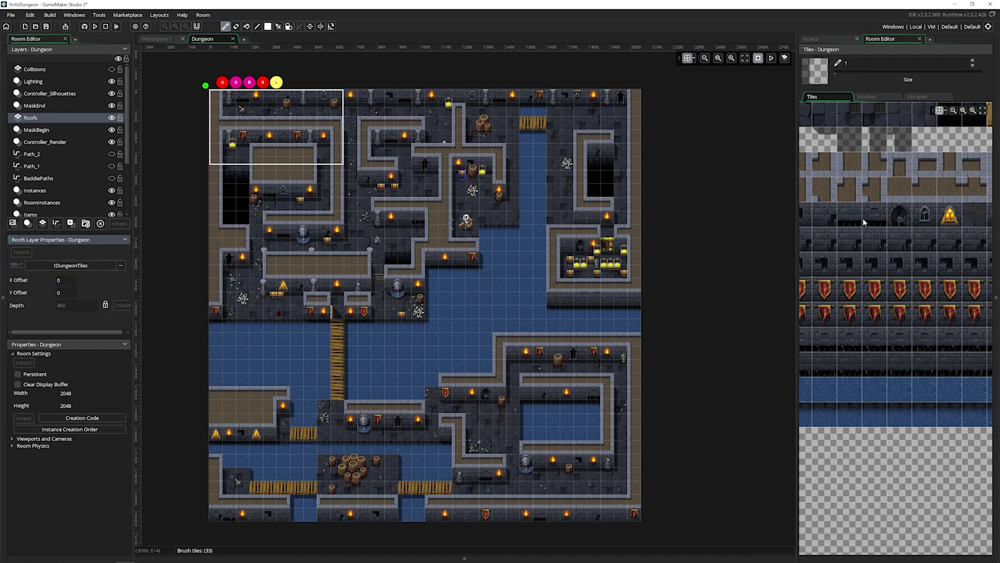
scroll(865, 218, "down", 1)
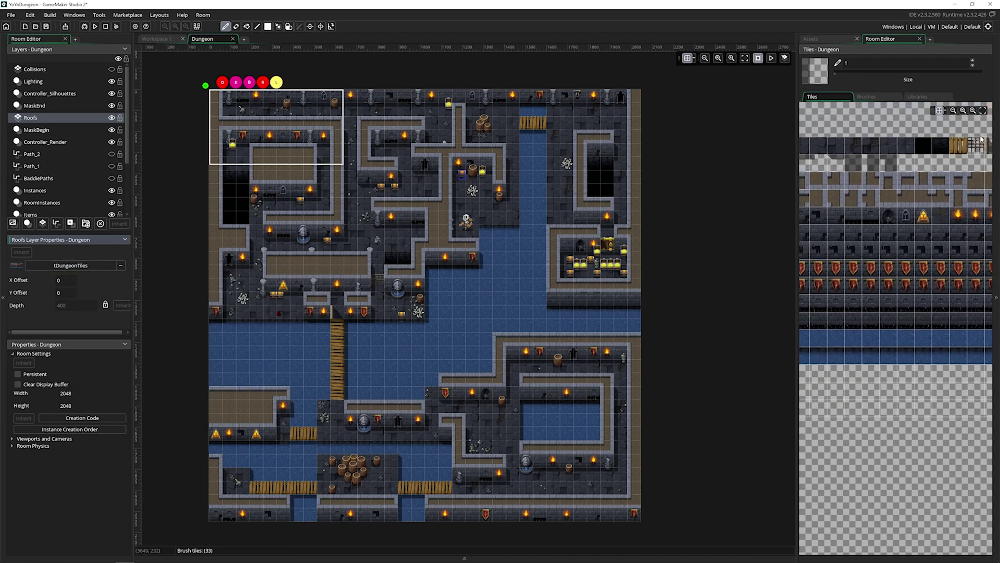
left_click(983, 111)
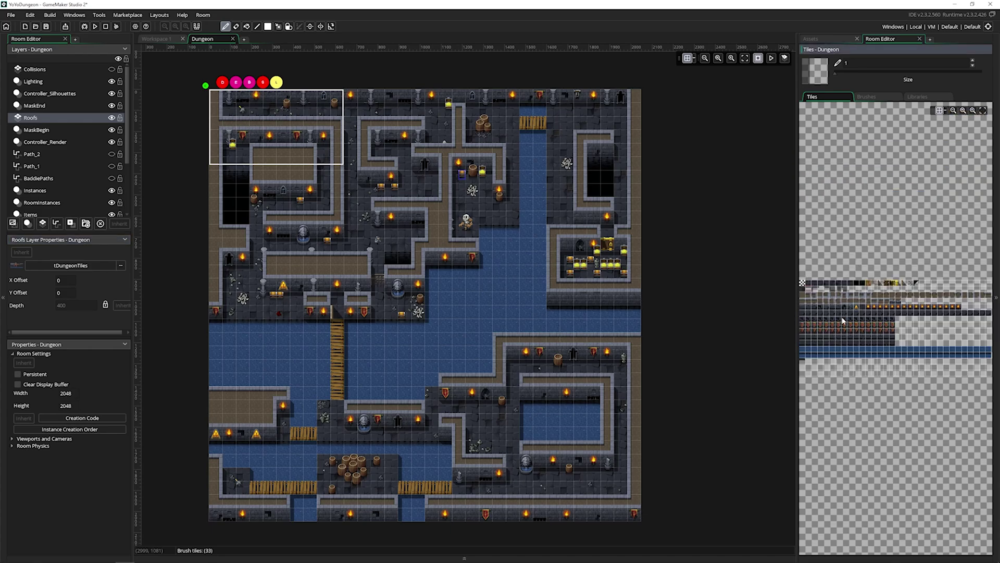
scroll(842, 319, "up", 4)
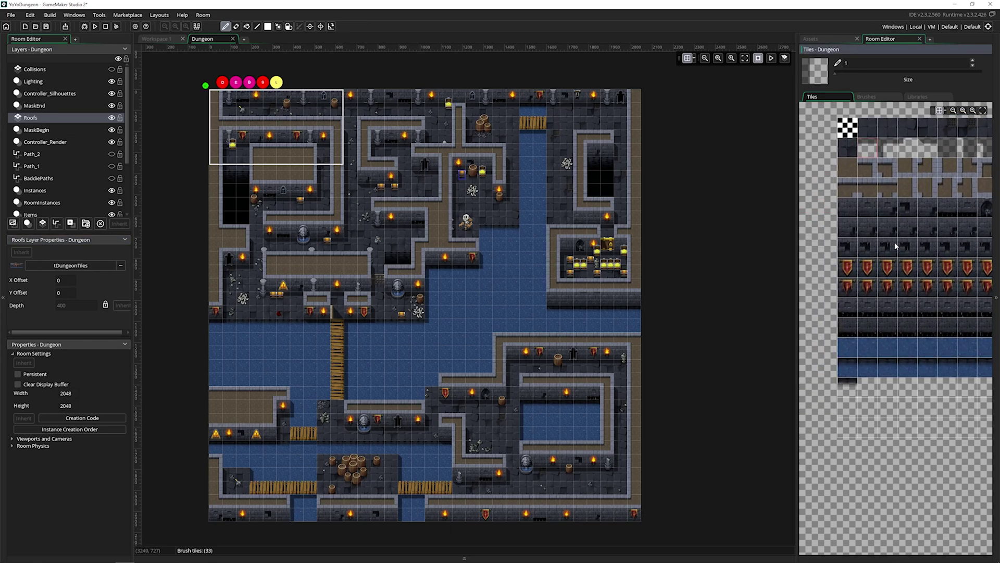
scroll(895, 242, "up", 2)
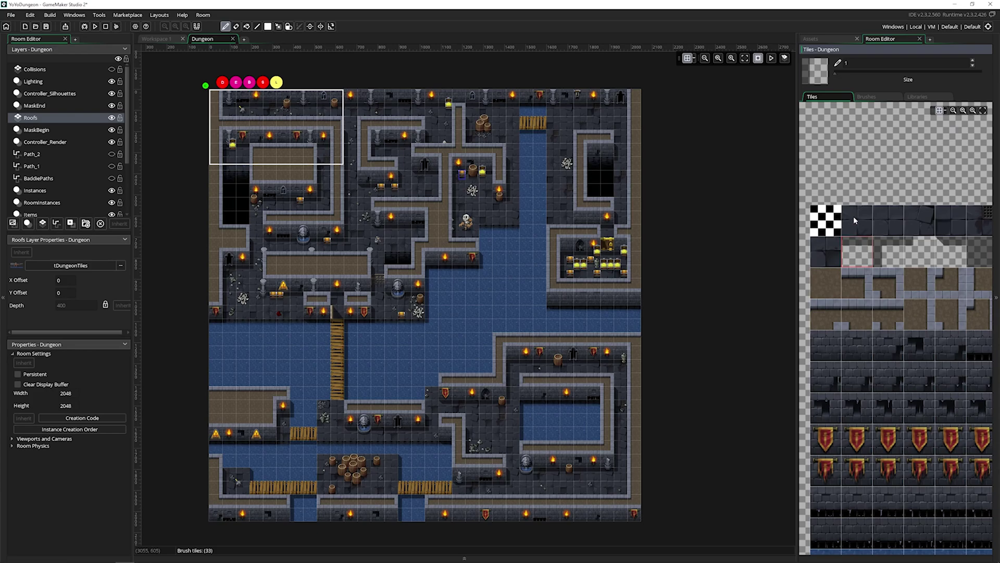
left_click(853, 217)
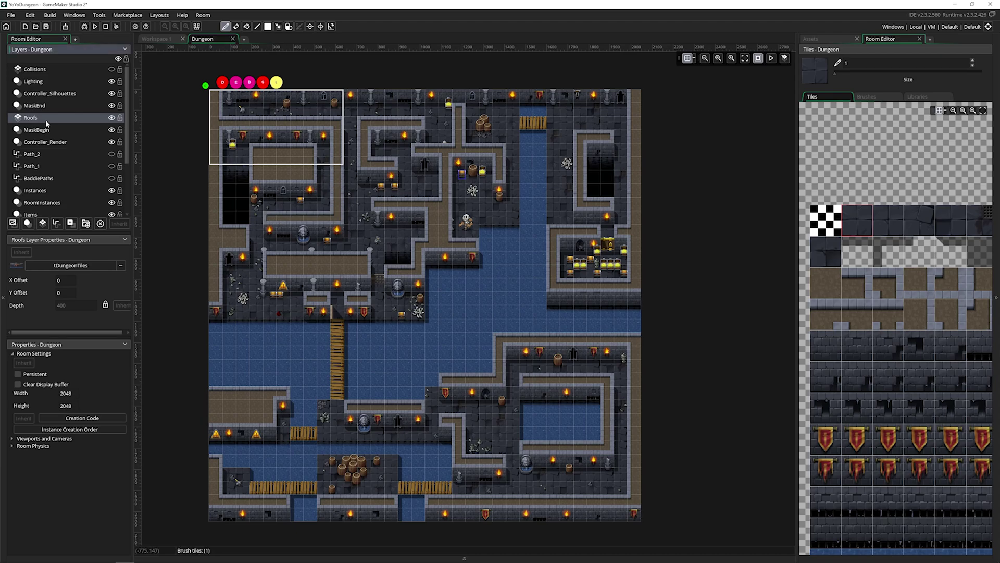
left_click(887, 288)
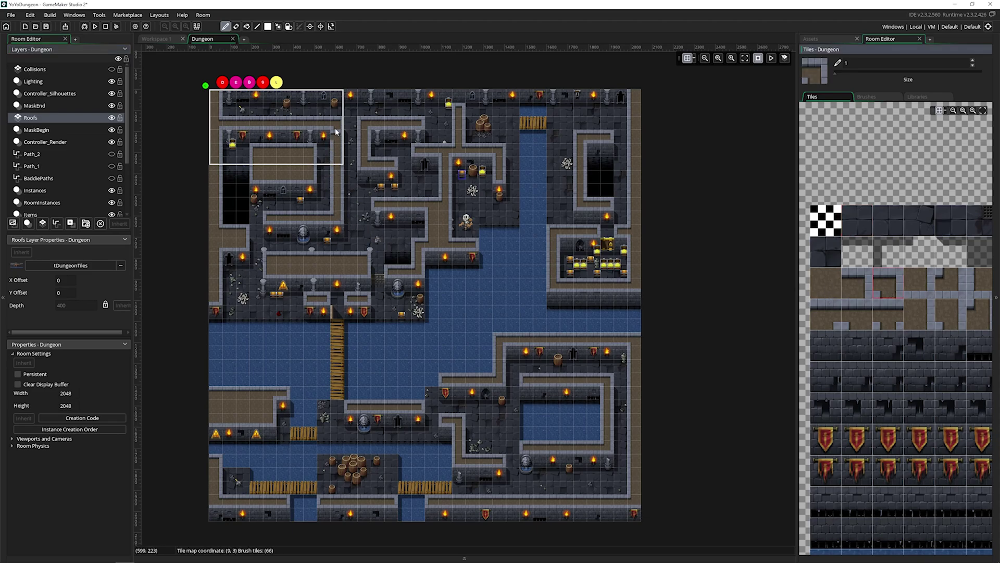
left_click(336, 173)
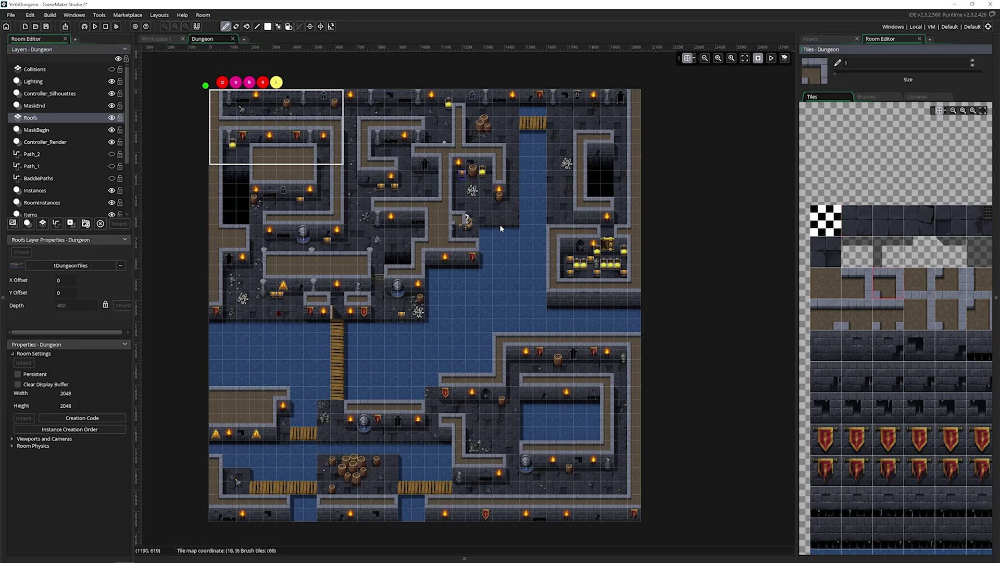
scroll(77, 141, "down", 2)
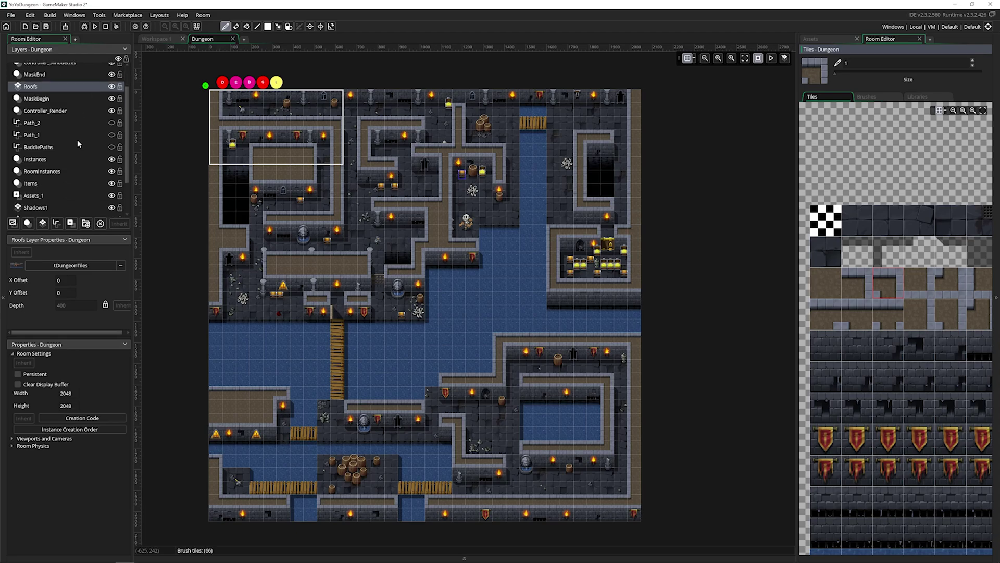
scroll(77, 140, "down", 3)
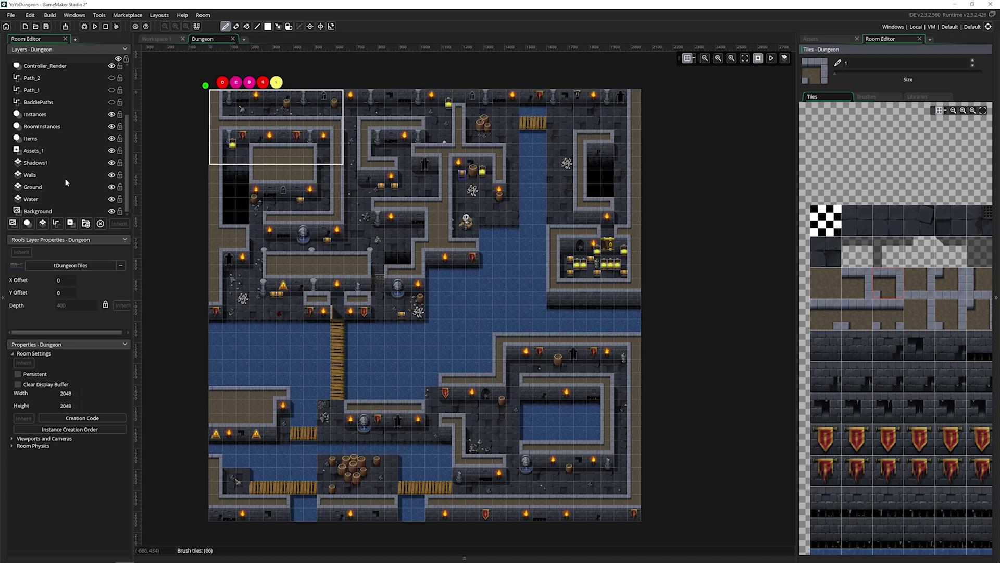
scroll(60, 156, "up", 5)
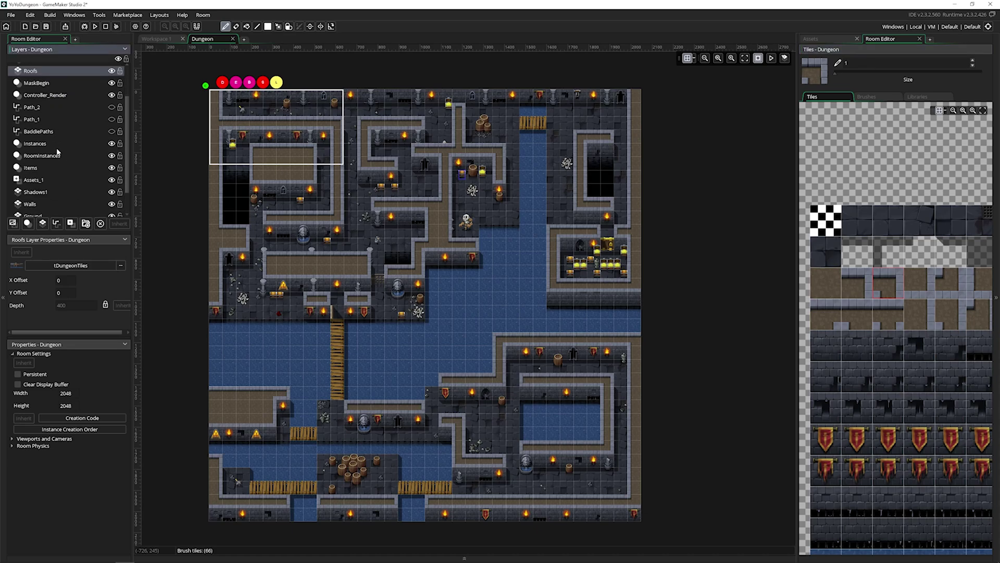
scroll(48, 192, "down", 5)
left_click(52, 172)
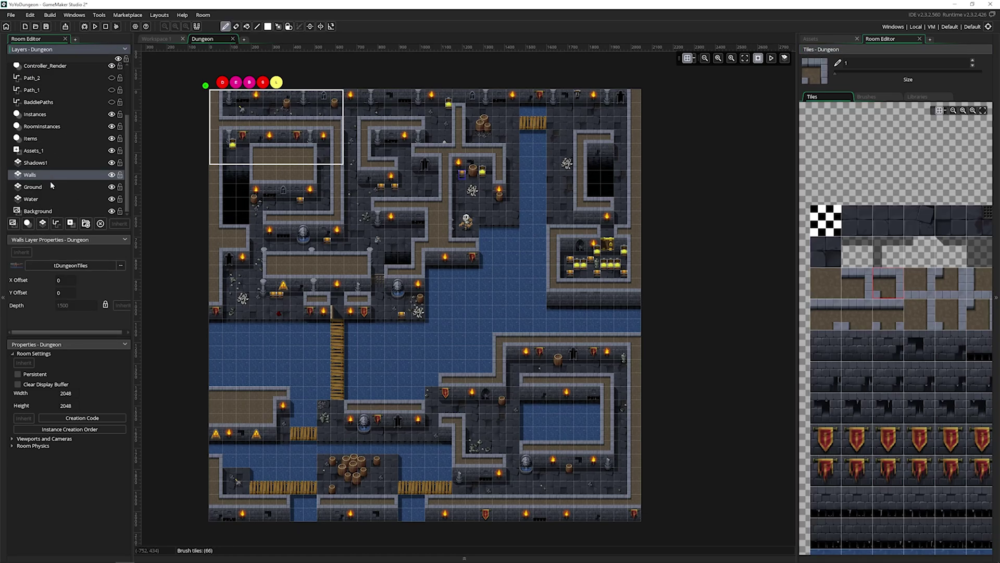
left_click(48, 186)
left_click(45, 198)
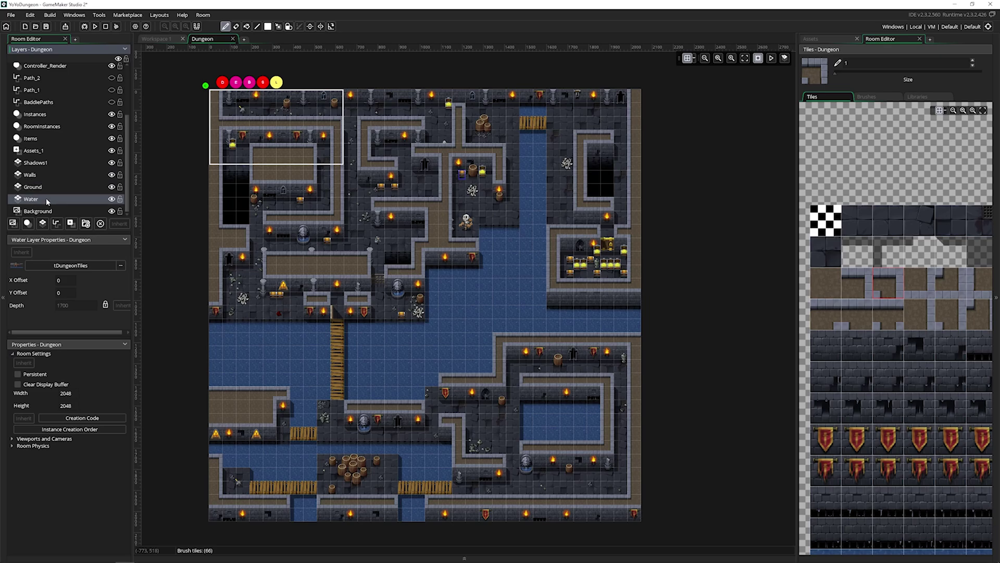
left_click(49, 187)
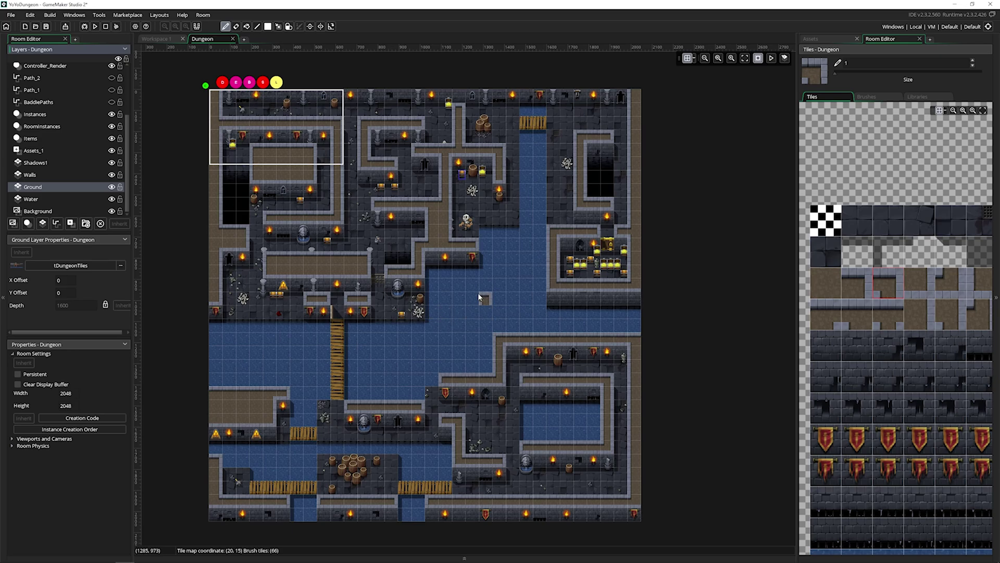
left_click(54, 200)
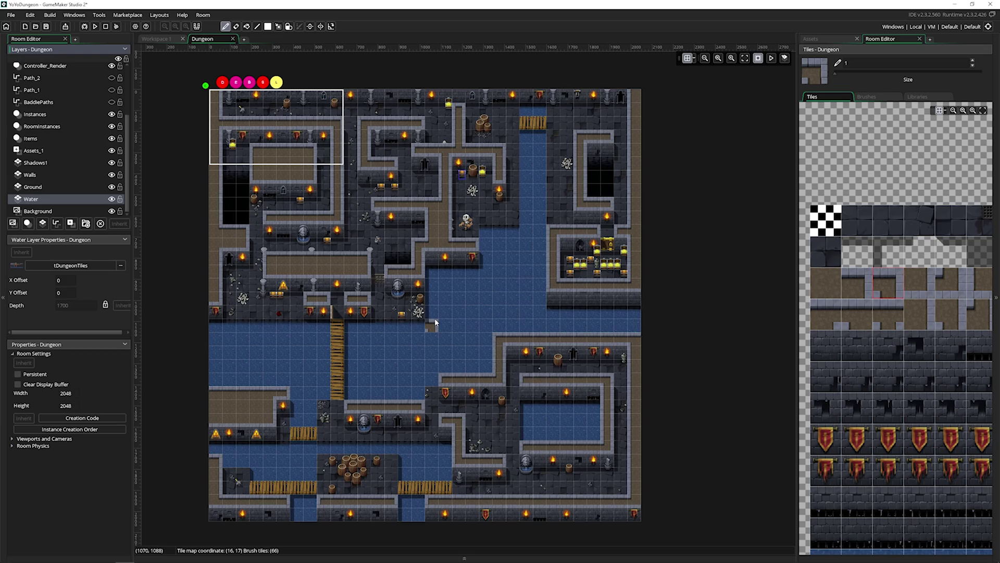
left_click_drag(42, 202, 42, 158)
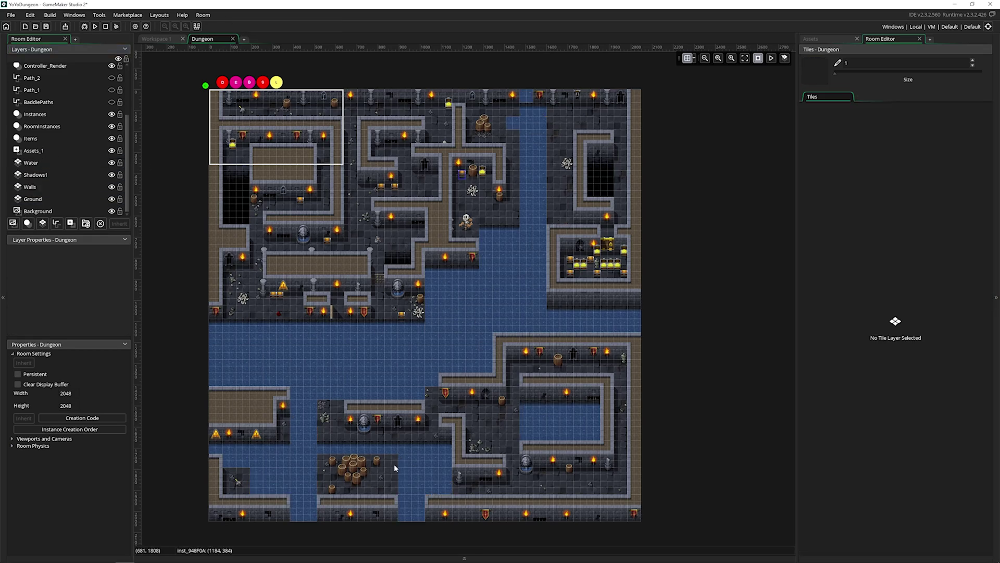
left_click_drag(56, 163, 46, 206)
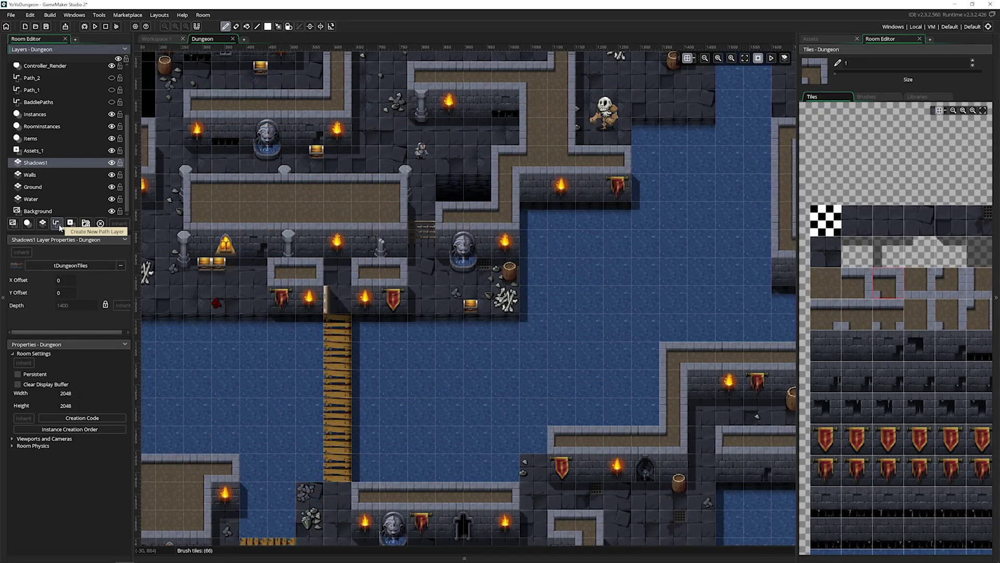
scroll(52, 156, "up", 3)
left_click(40, 166)
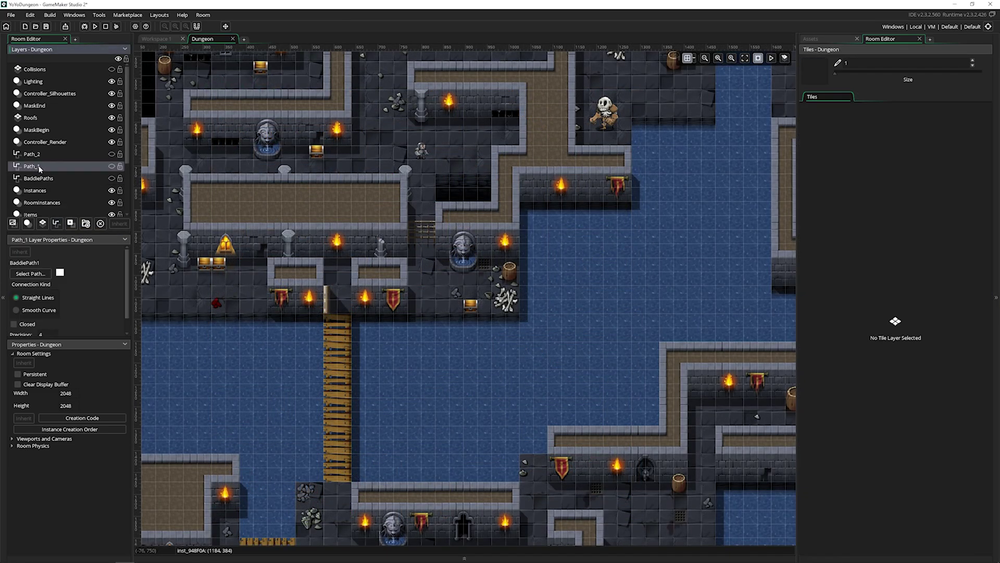
left_click(111, 167)
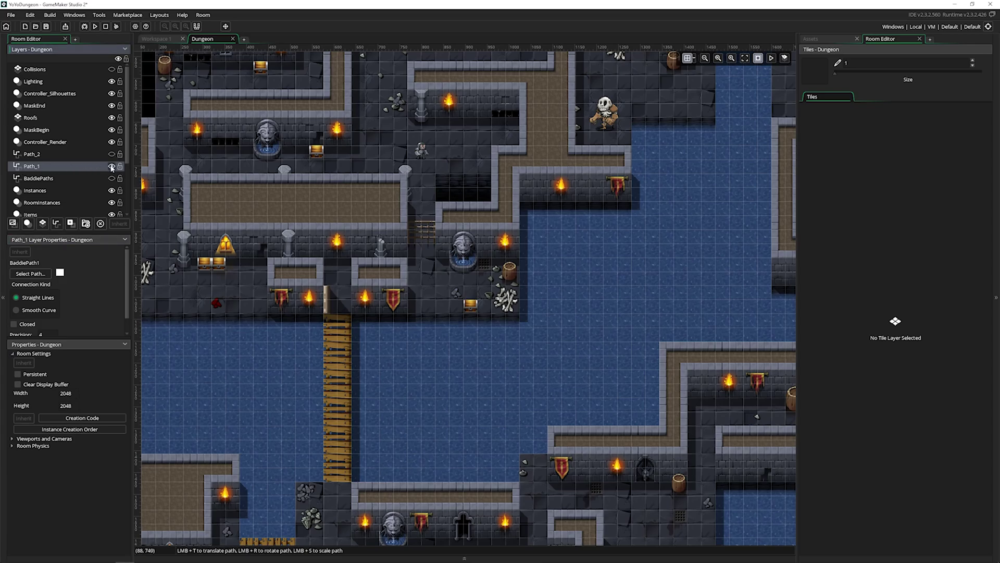
scroll(421, 245, "down", 3)
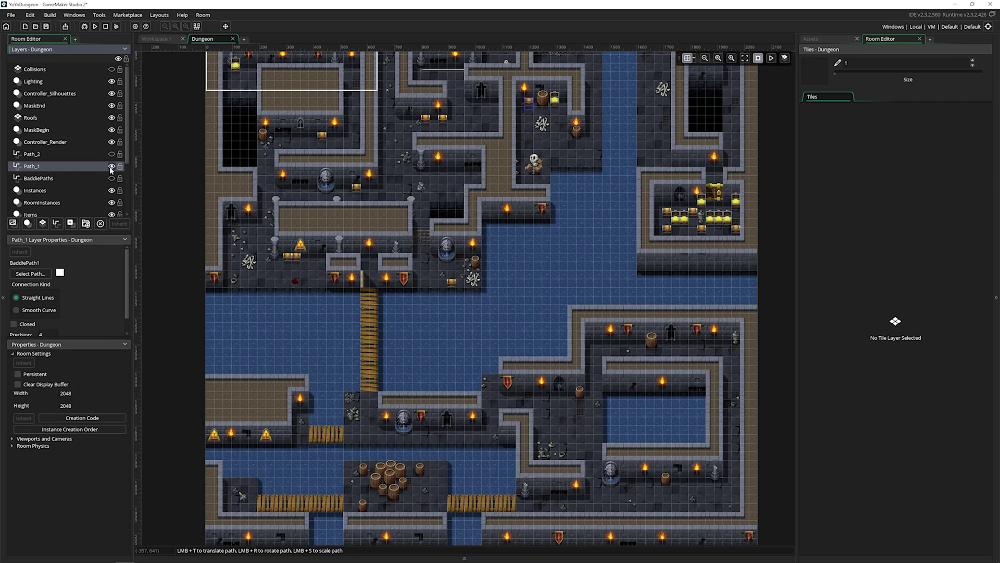
scroll(465, 312, "up", 3)
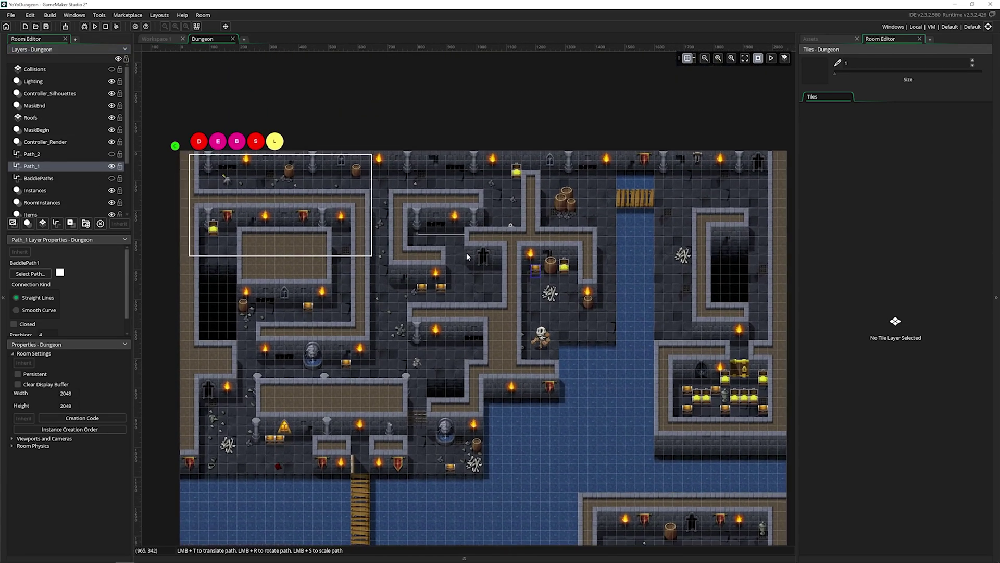
scroll(471, 260, "up", 5, "ctrl")
scroll(485, 279, "up", 2, "ctrl")
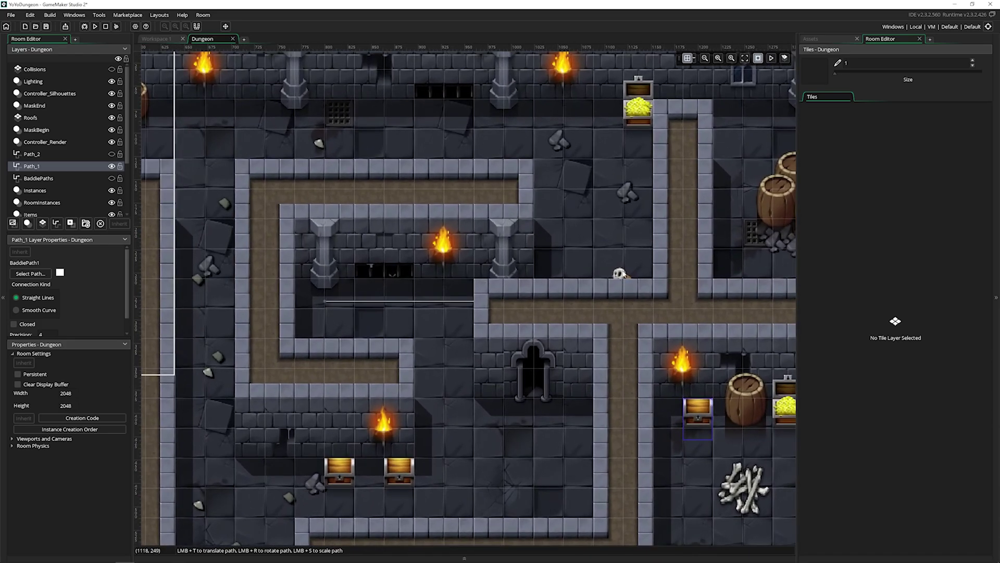
left_click(111, 166)
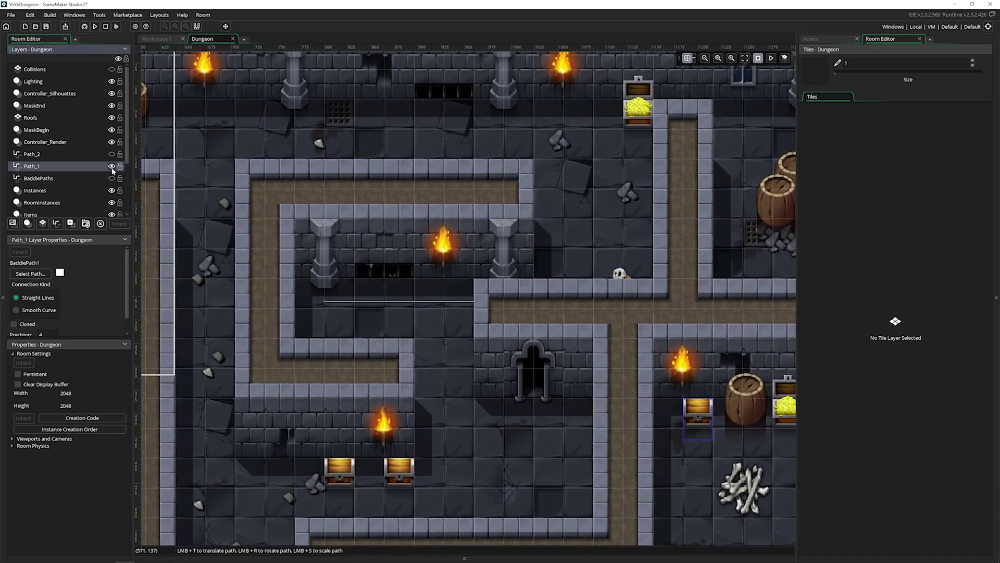
left_click(111, 166)
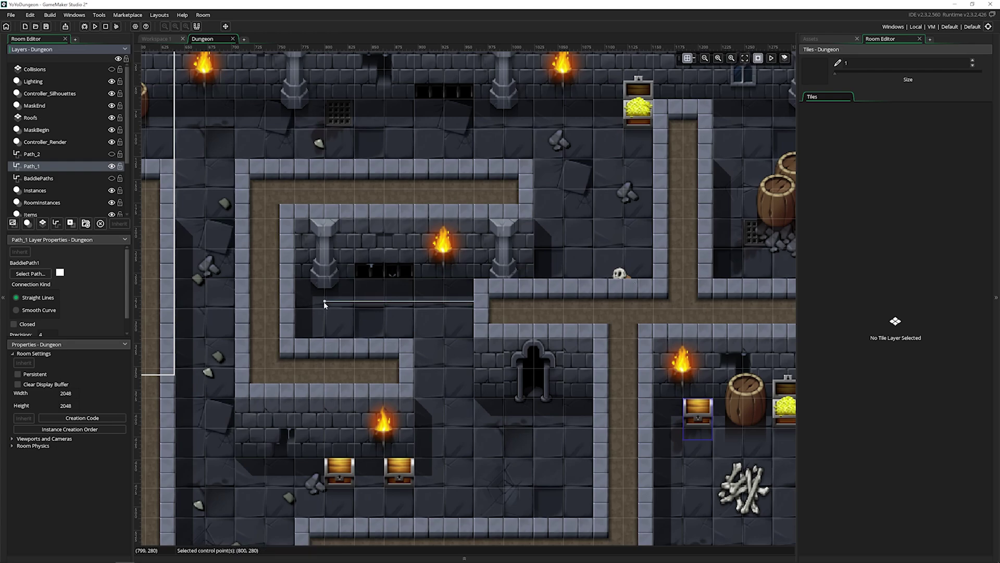
left_click(112, 166)
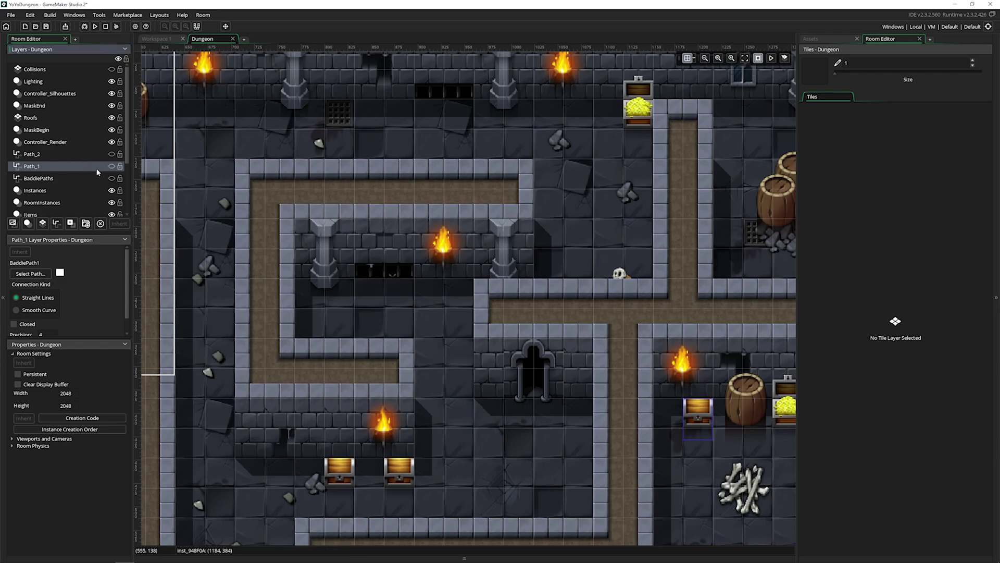
left_click(71, 222)
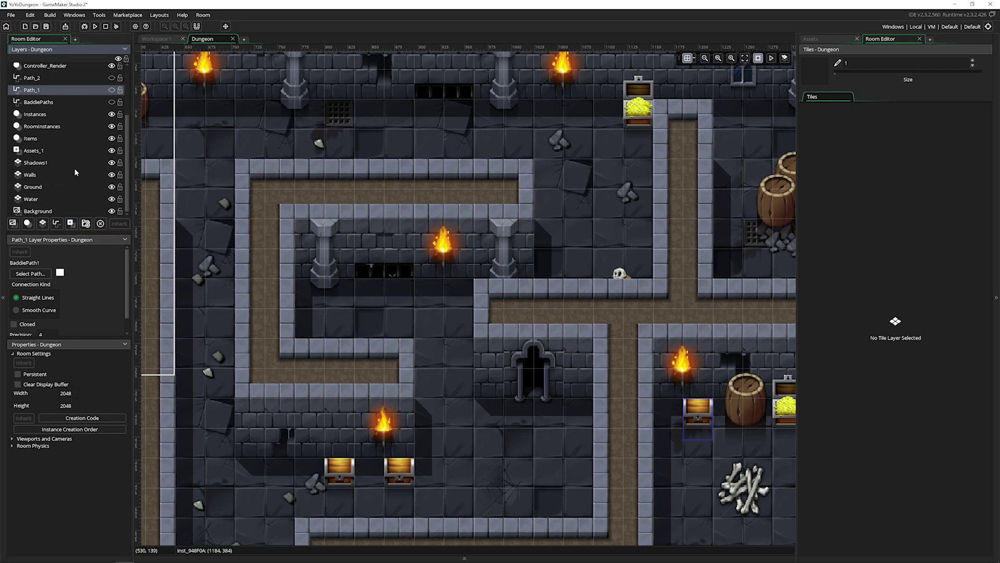
left_click(69, 150)
scroll(83, 275, "down", 3)
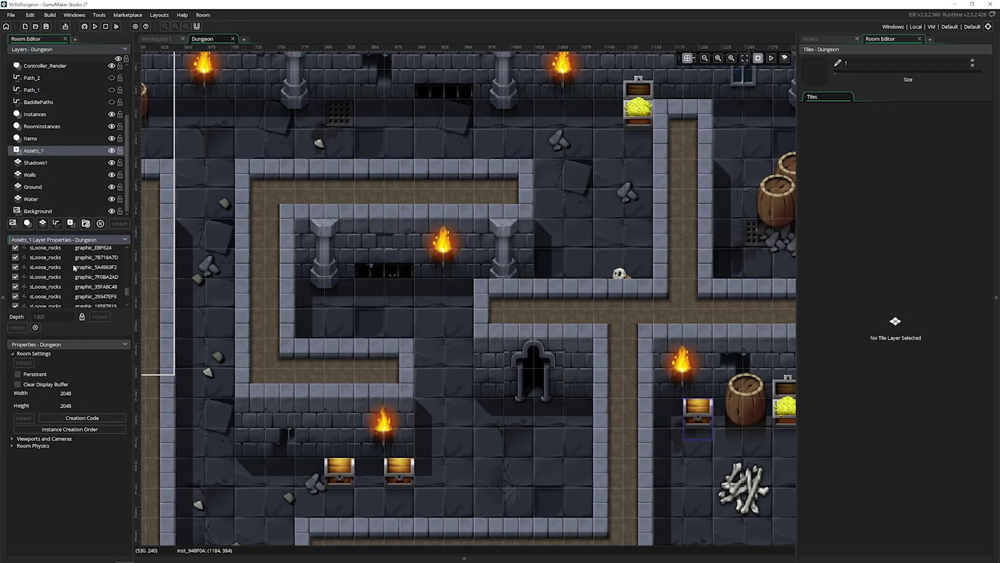
scroll(83, 274, "down", 3)
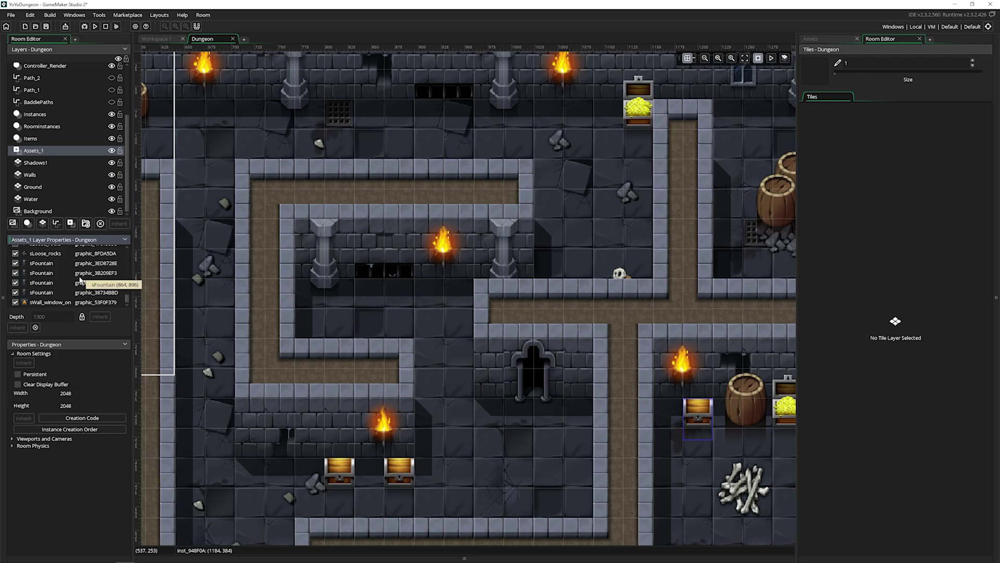
scroll(76, 281, "down", 5)
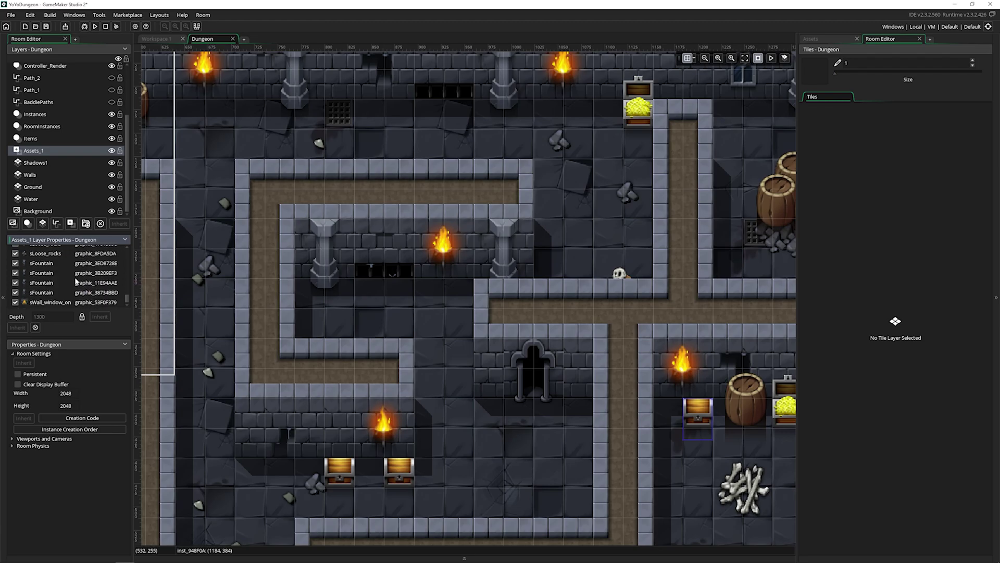
double_click(60, 292)
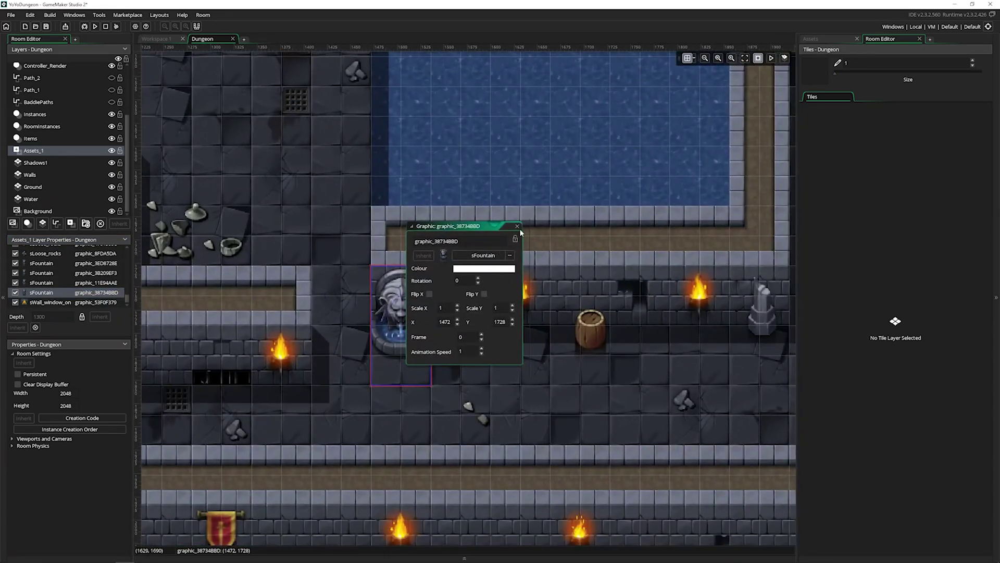
left_click(518, 226)
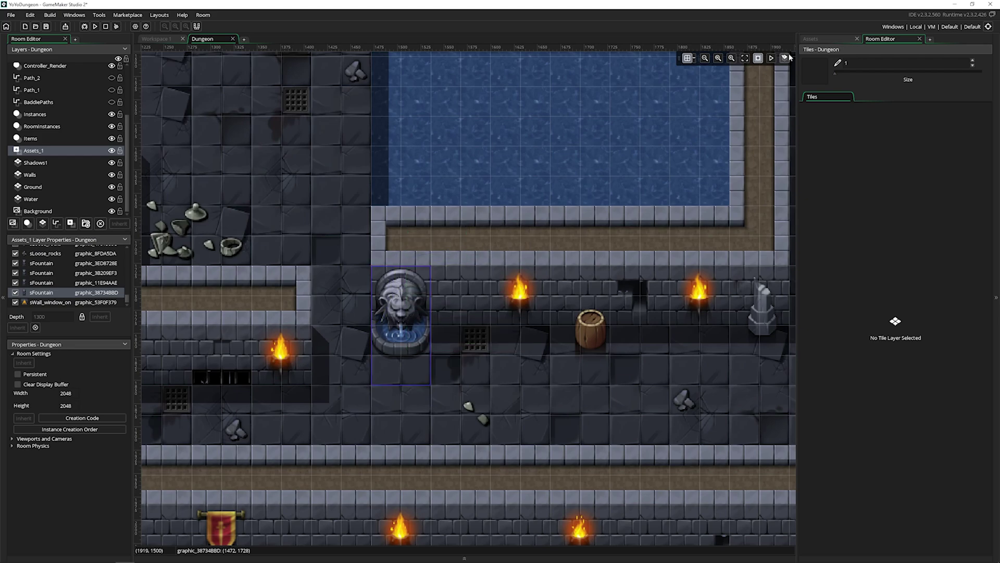
left_click(772, 58)
scroll(430, 358, "up", 2)
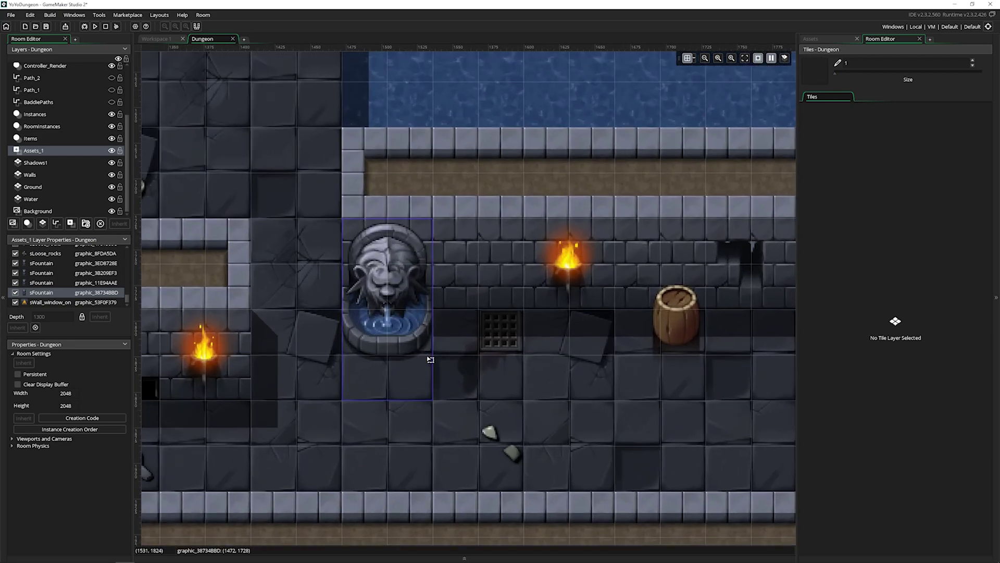
left_click(771, 58)
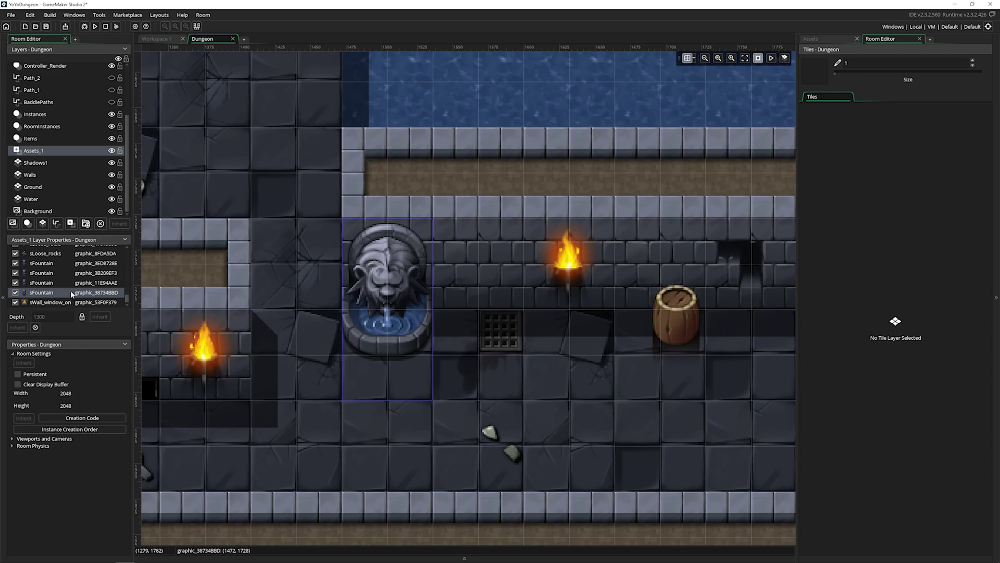
scroll(446, 199, "down", 2)
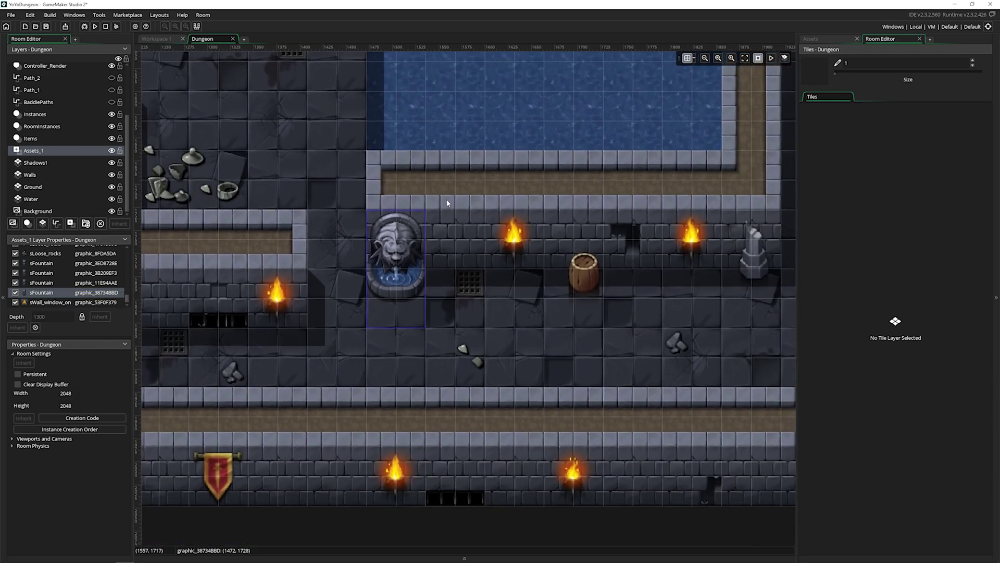
scroll(446, 199, "down", 6)
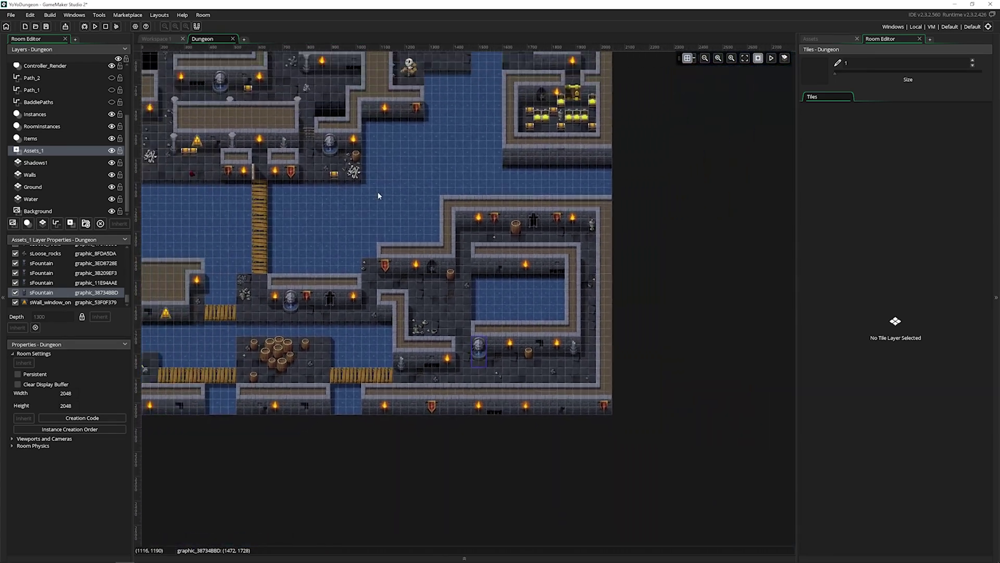
middle_click_drag(379, 196, 480, 302)
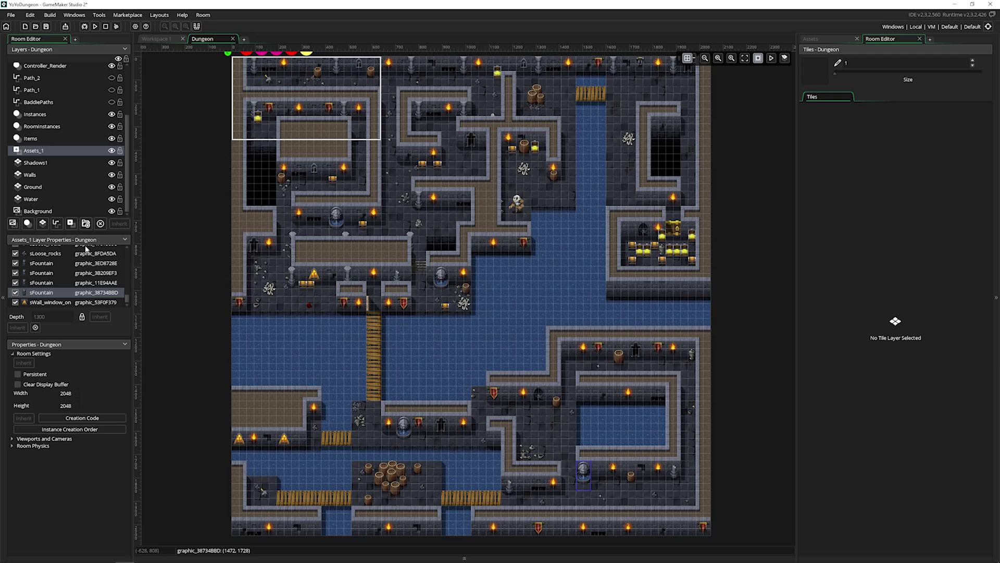
scroll(91, 262, "up", 3)
scroll(128, 254, "up", 5)
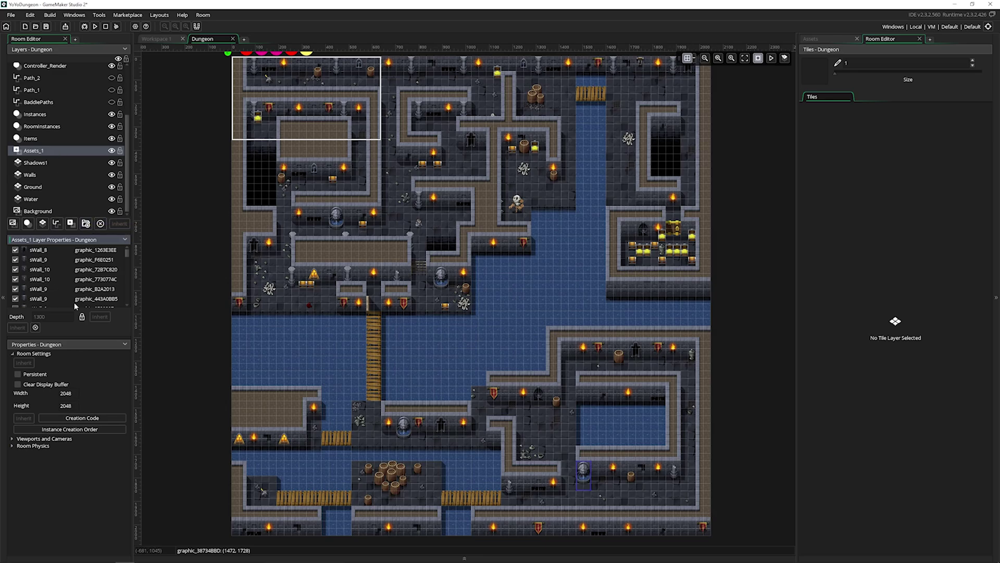
Collapse the Layers and Assets_1 Layer Properties lists and widen the room properties panel.
left_click(81, 361)
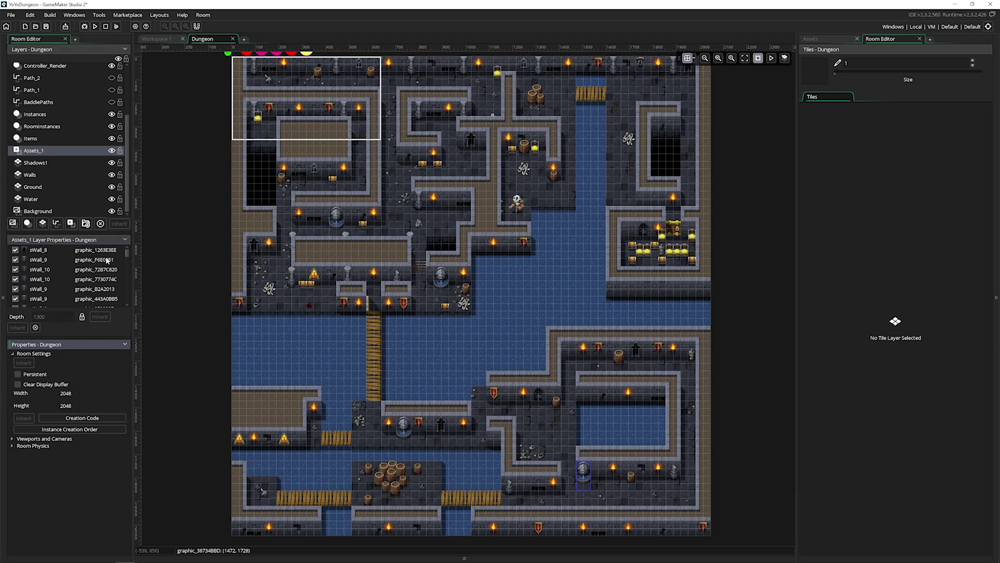
left_click(125, 49)
left_click(125, 50)
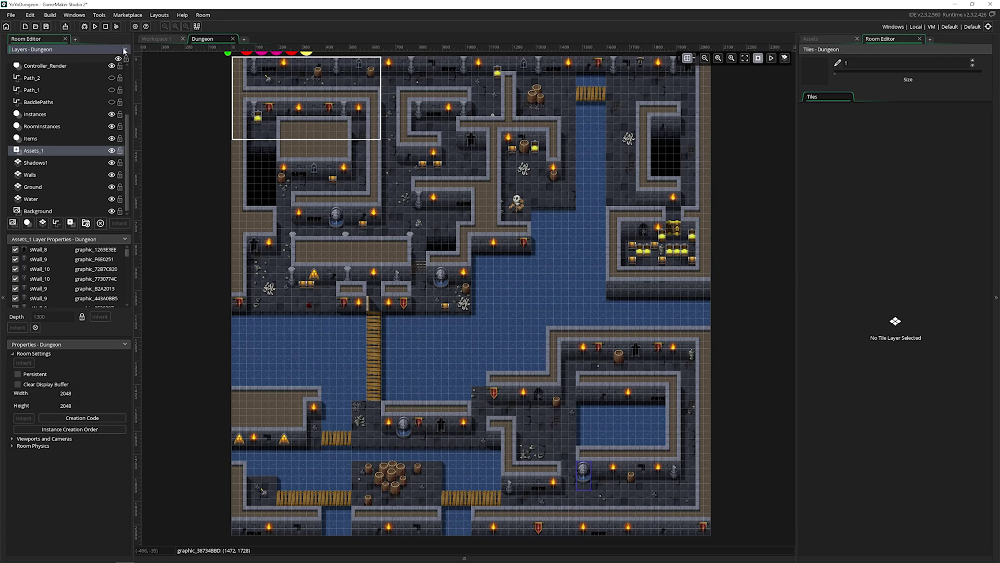
left_click(125, 50)
left_click(126, 63)
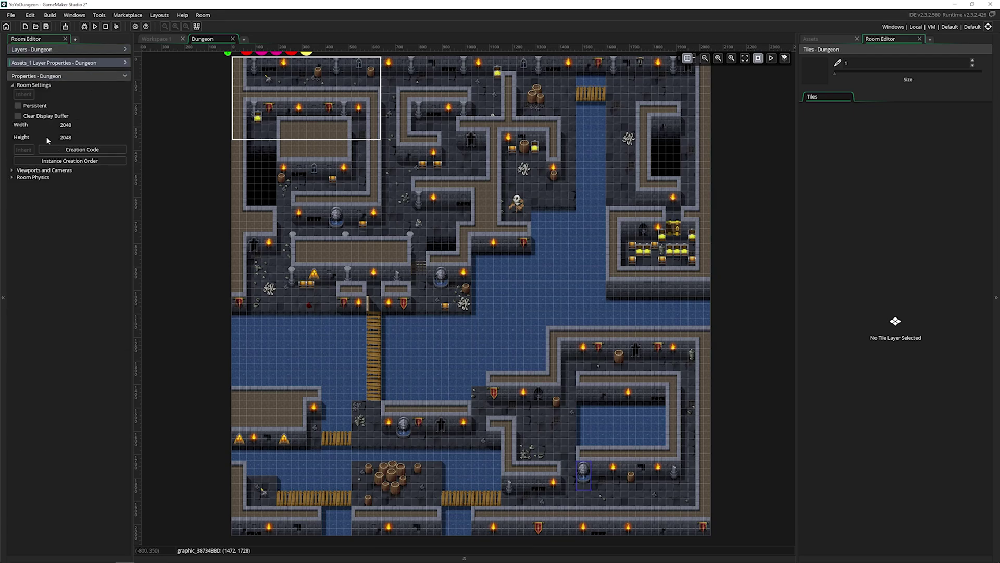
left_click_drag(137, 114, 183, 114)
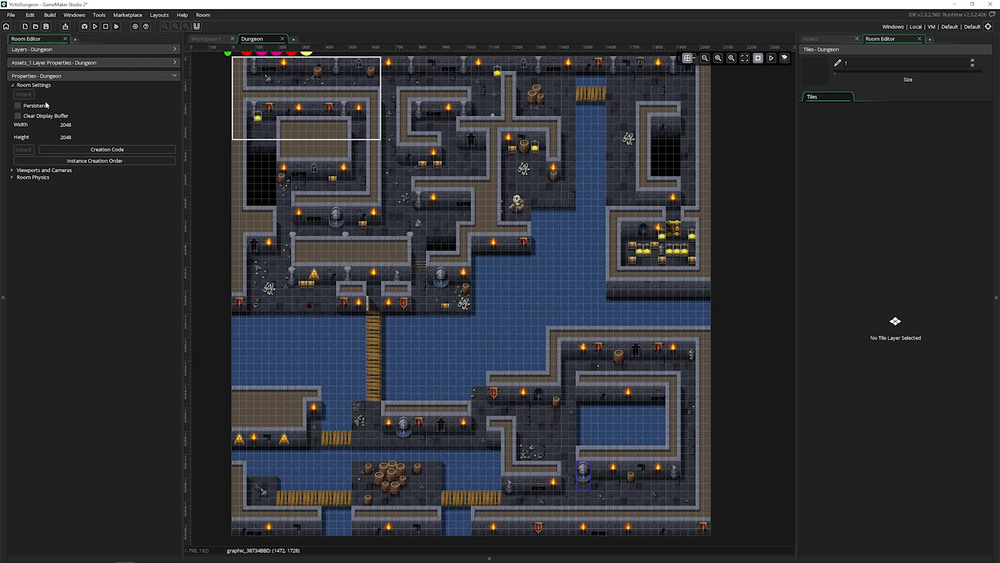
left_click(46, 105)
Pan around the dungeon map's water channel and bridge, then select the room's Width and Height fields.
scroll(302, 258, "up", 3, "ctrl")
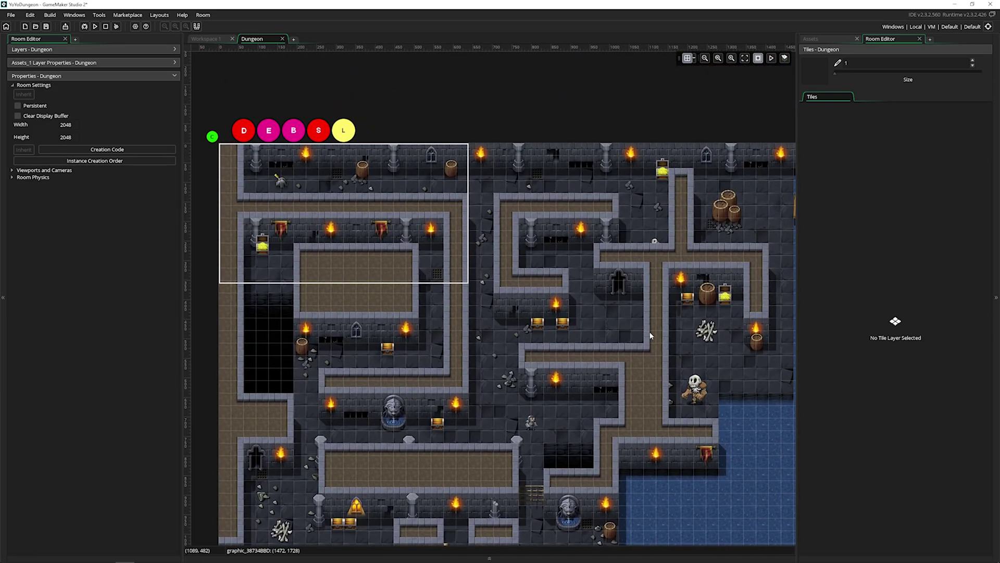
middle_click_drag(649, 331, 461, 285)
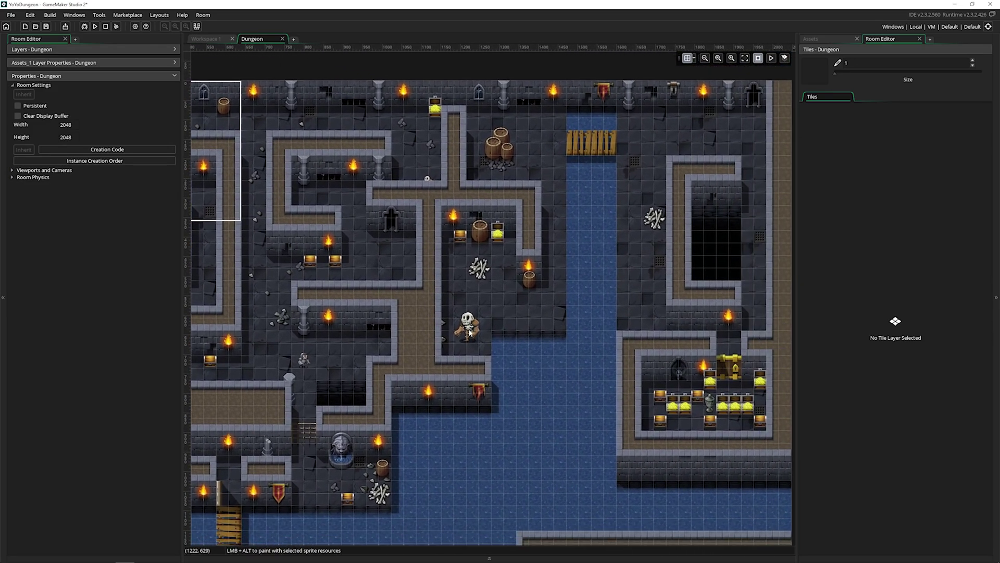
middle_click_drag(359, 351, 507, 191)
middle_click_drag(313, 329, 434, 288)
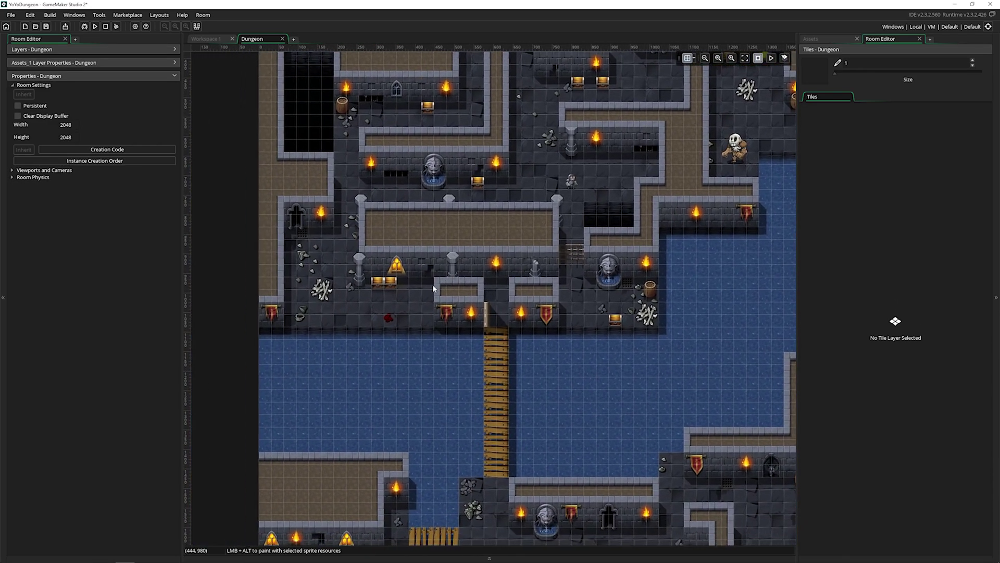
scroll(422, 308, "up", 2, "ctrl")
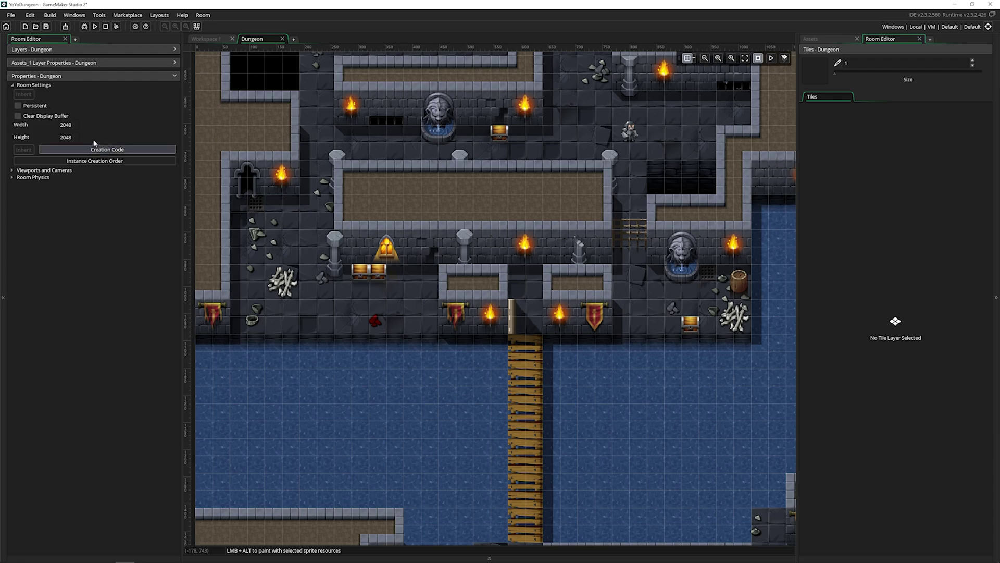
scroll(524, 200, "down", 1, "ctrl")
scroll(524, 200, "down", 4, "ctrl")
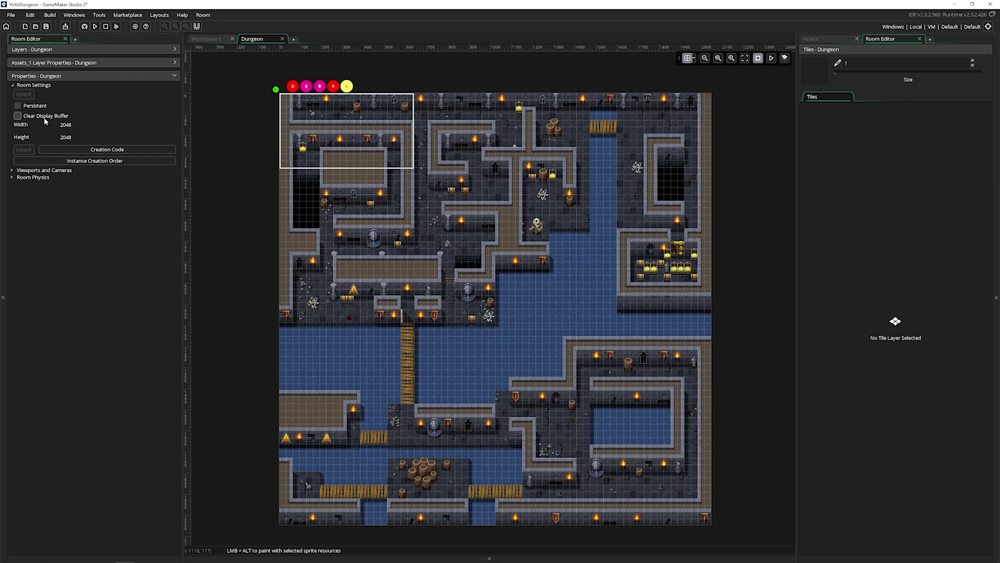
left_click(71, 125)
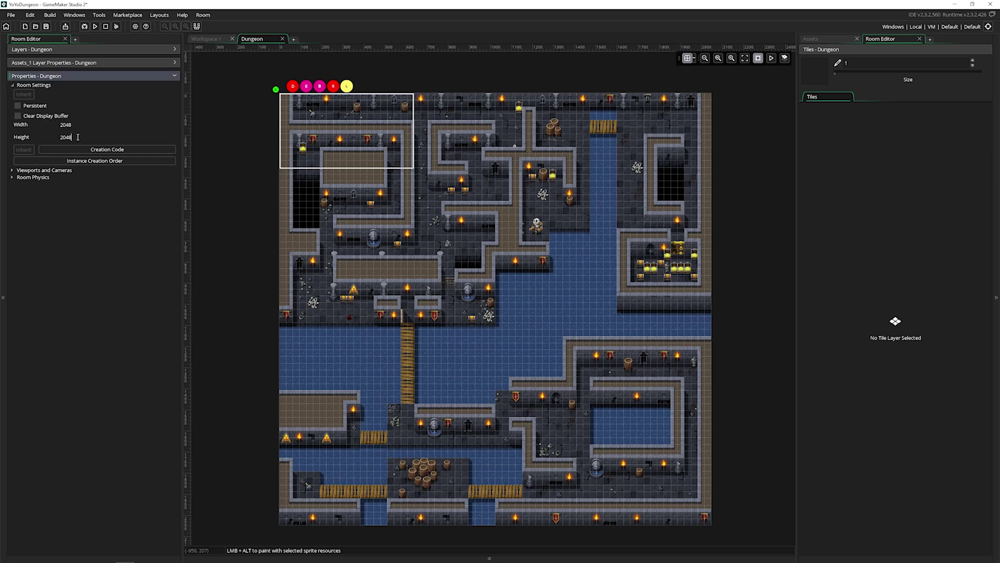
left_click(78, 137)
Extend the room Width and Height to 20480 each by appending a 0.
left_click(59, 126)
left_click(74, 127)
type("0")
left_click(73, 137)
type("0")
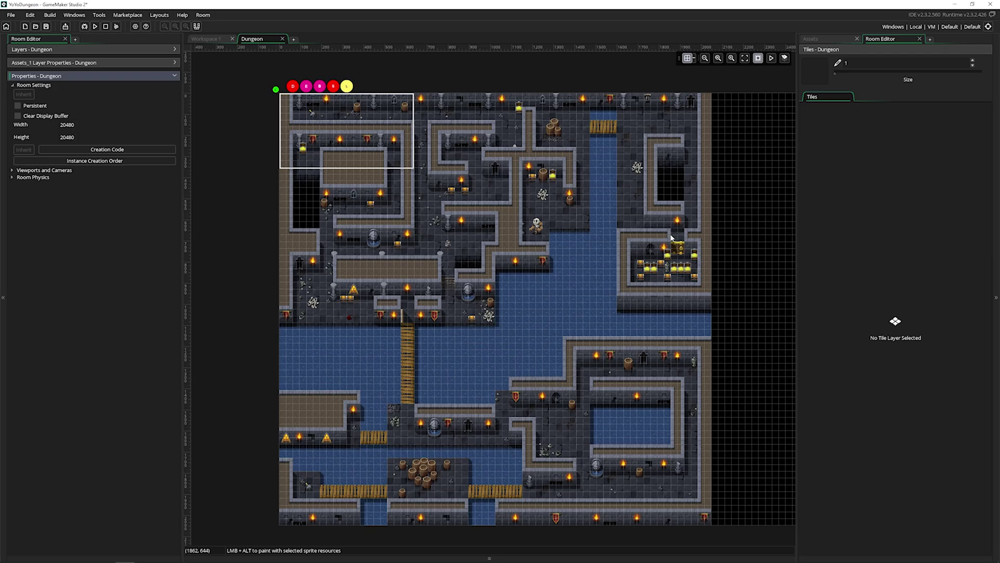
scroll(698, 159, "down", 1)
key("Return")
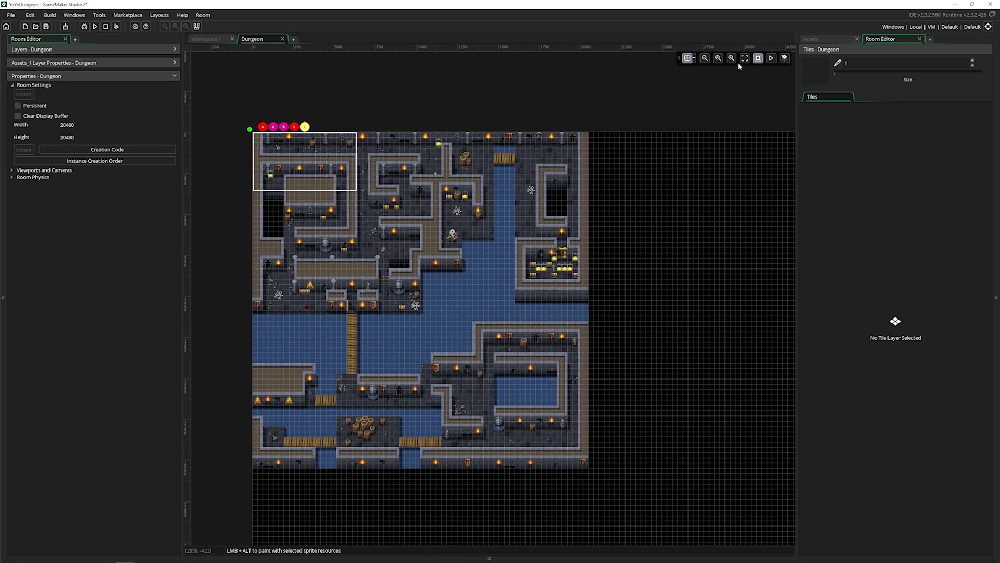
Zoom to fit the enlarged 20480 × 20480 room to show its mostly empty area.
left_click(744, 58)
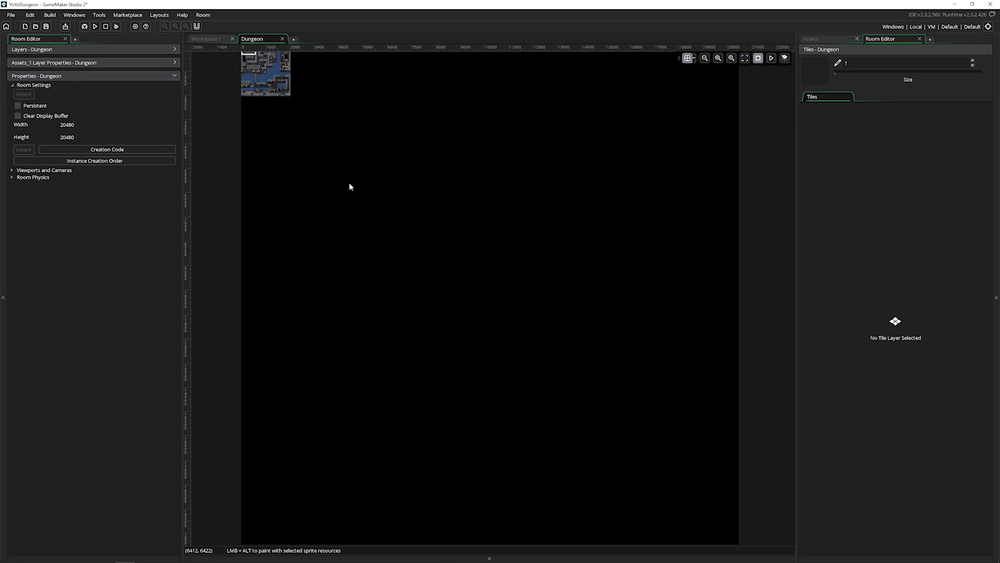
middle_click_drag(310, 139, 314, 204)
scroll(314, 203, "up", 10, "ctrl")
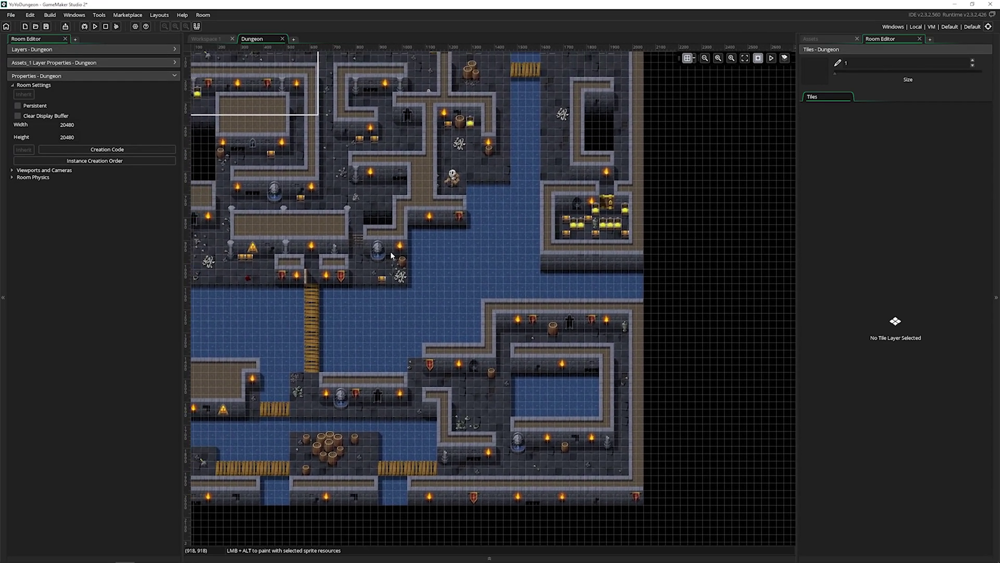
scroll(439, 270, "down", 2, "ctrl")
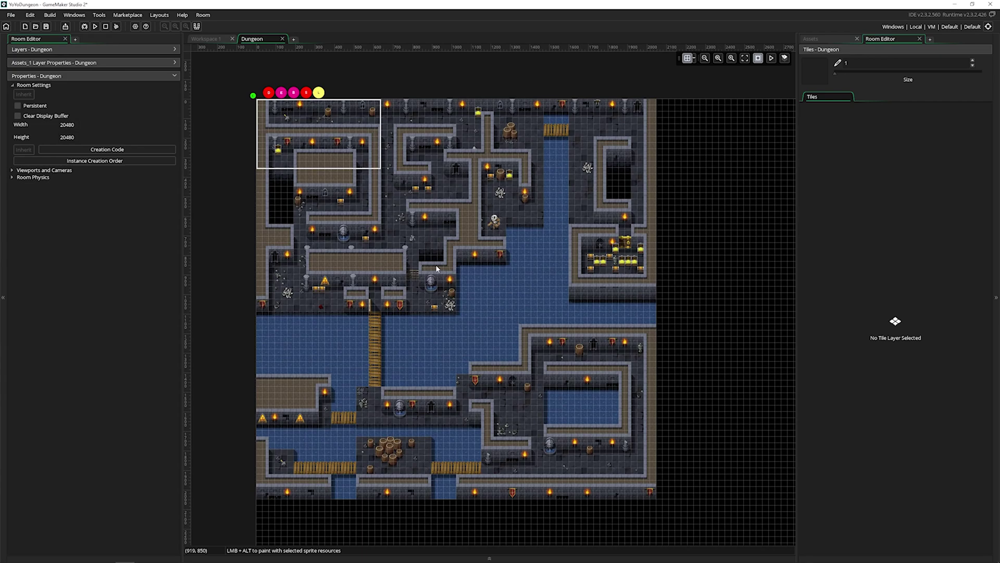
scroll(644, 267, "down", 5)
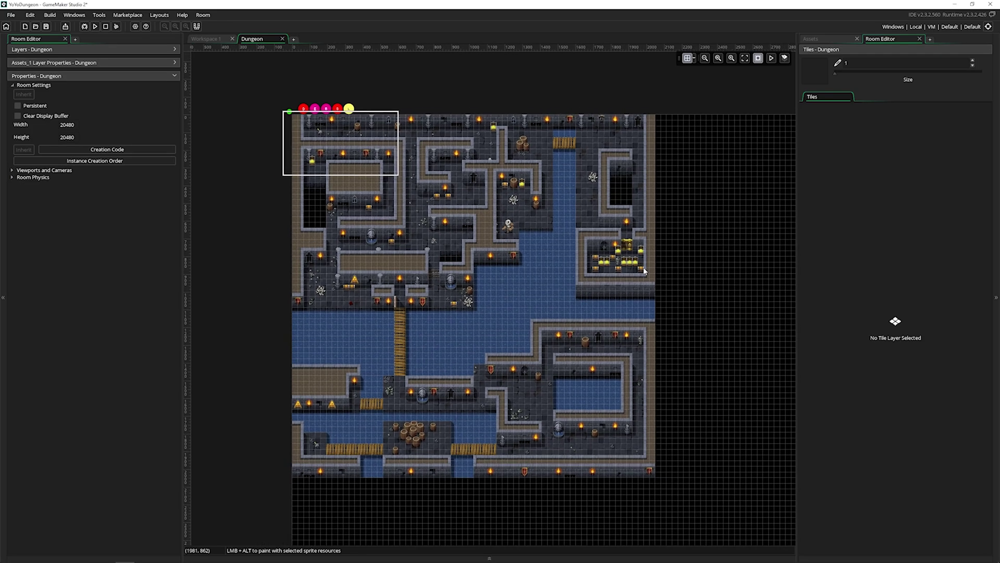
left_click(744, 58)
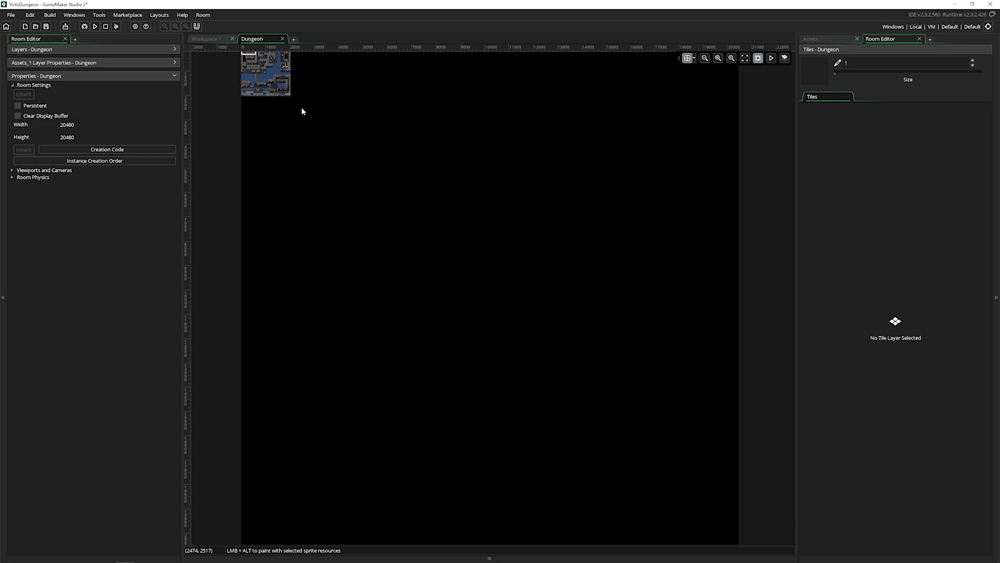
left_click(78, 126)
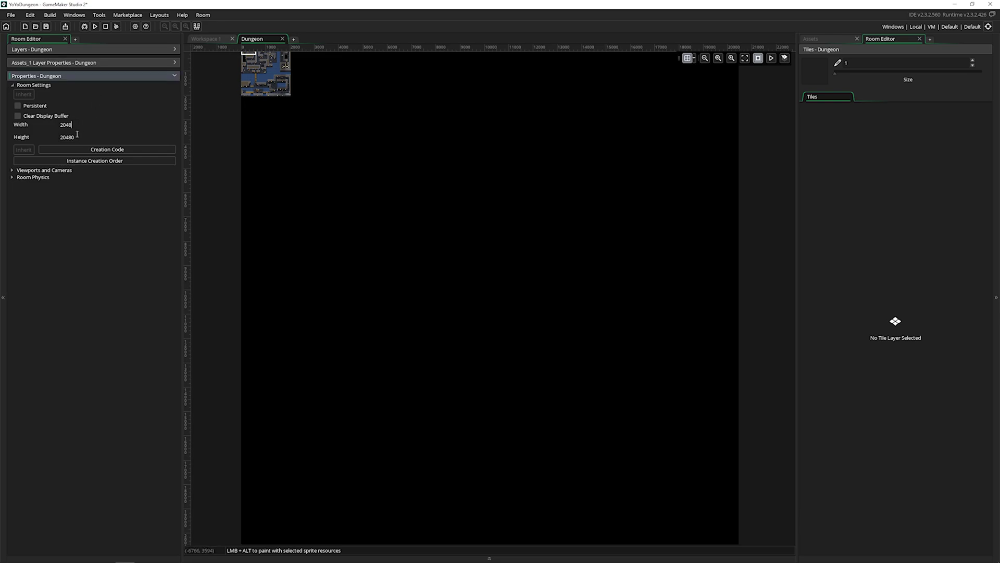
Return the room Width and Height to 2048 and fit the tiled map to the view.
left_click(77, 135)
key("BackSpace")
key("Return")
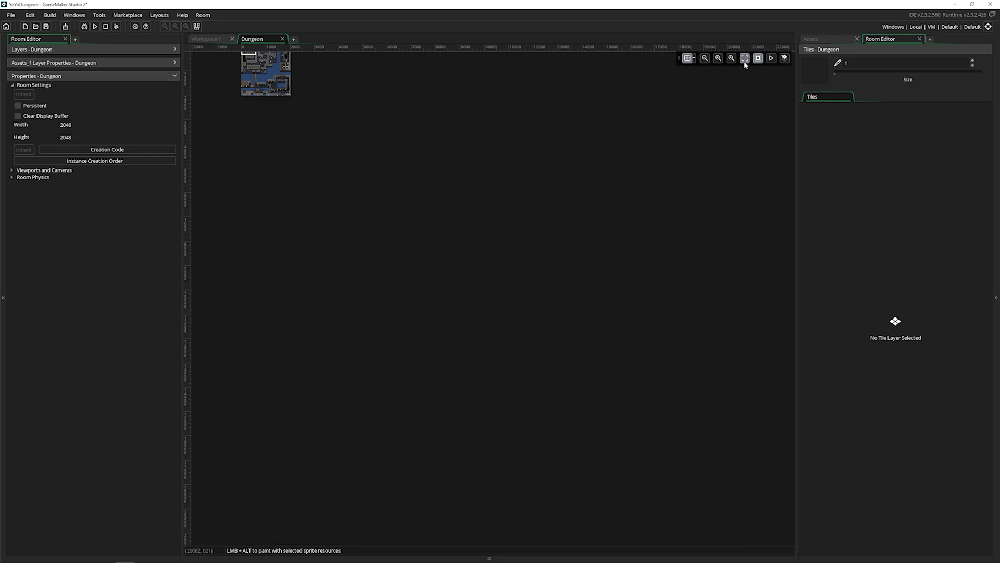
left_click(745, 58)
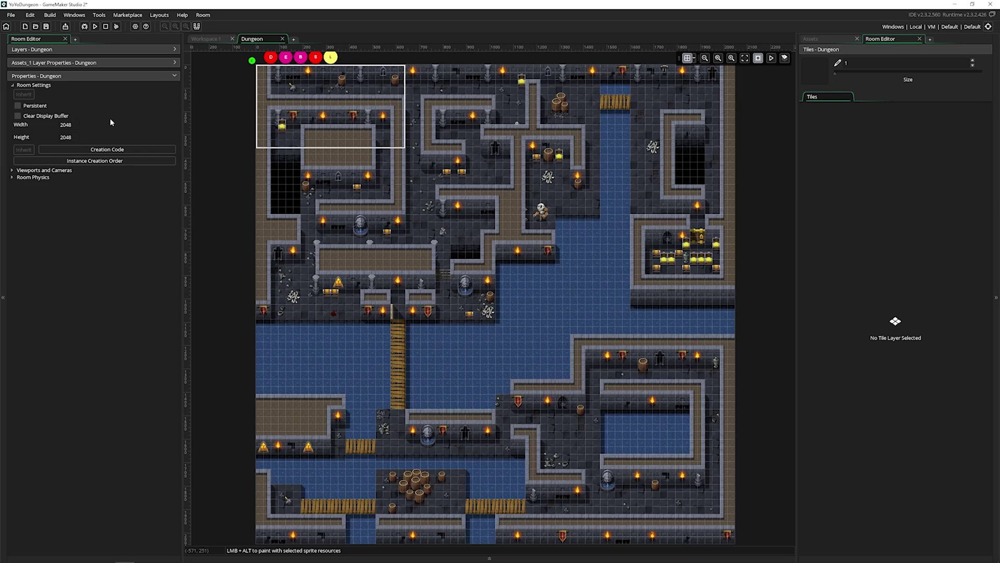
left_click(13, 170)
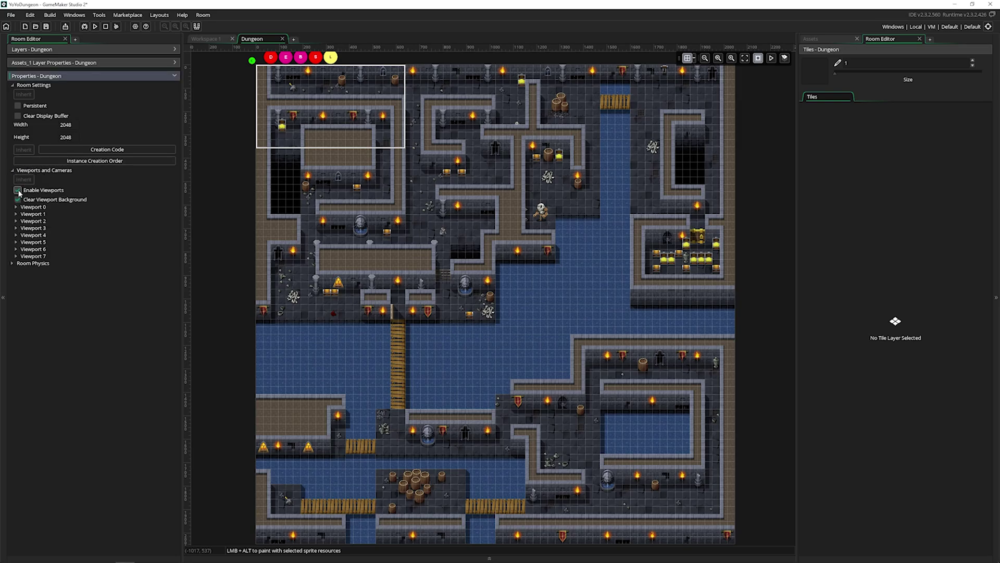
Show Viewport 0's camera and viewport settings, then build and run the game with F5.
left_click(16, 207)
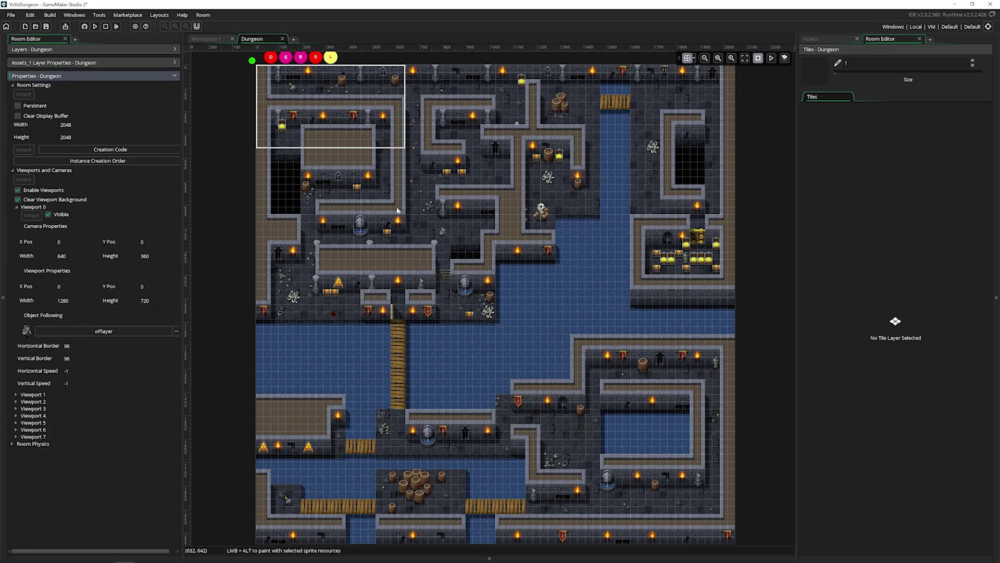
scroll(354, 160, "up", 4, "ctrl")
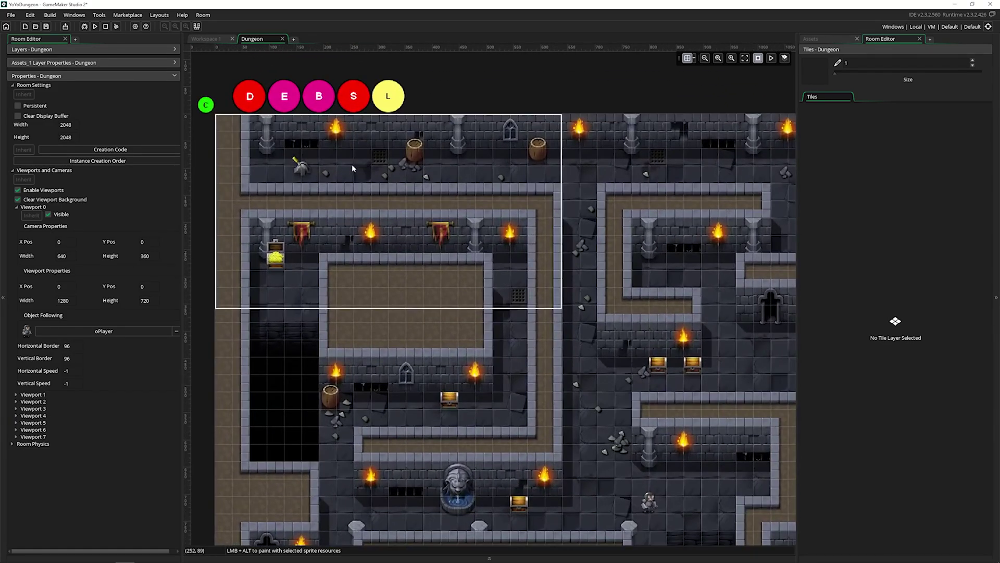
scroll(357, 165, "up", 2, "ctrl")
key("F5")
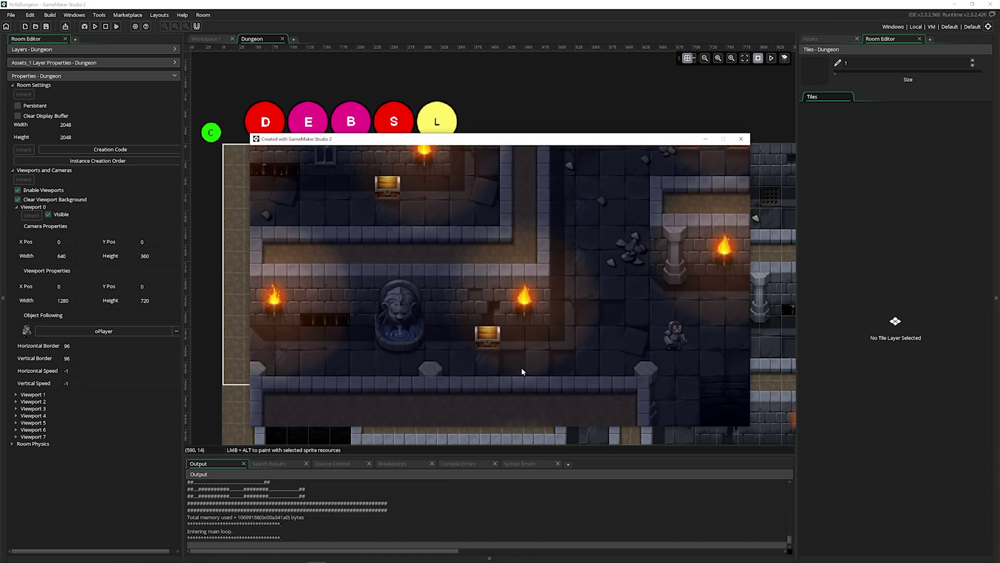
Walk the player through the dungeon in the test game, then close the game window.
left_click_drag(514, 361, 505, 385)
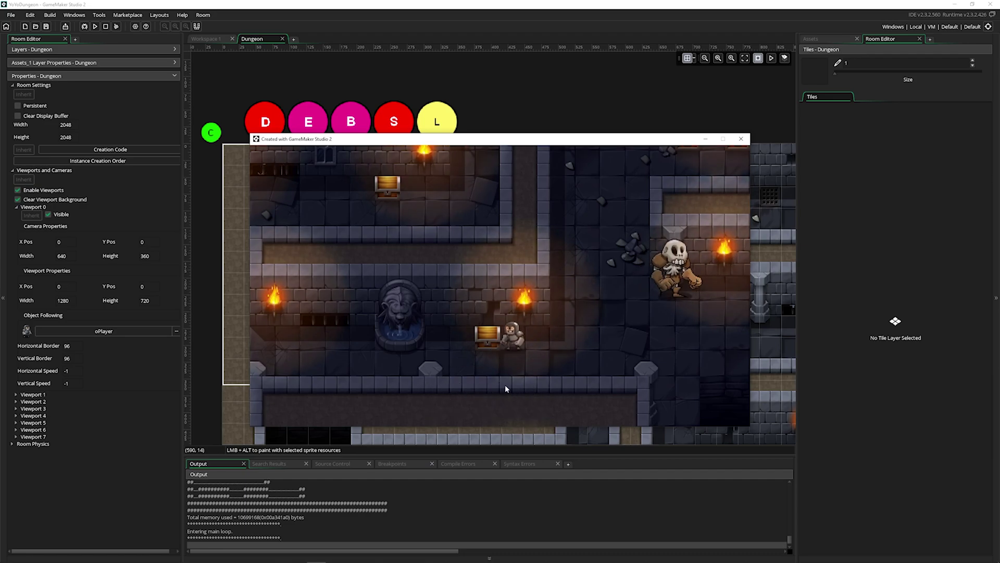
key("Up")
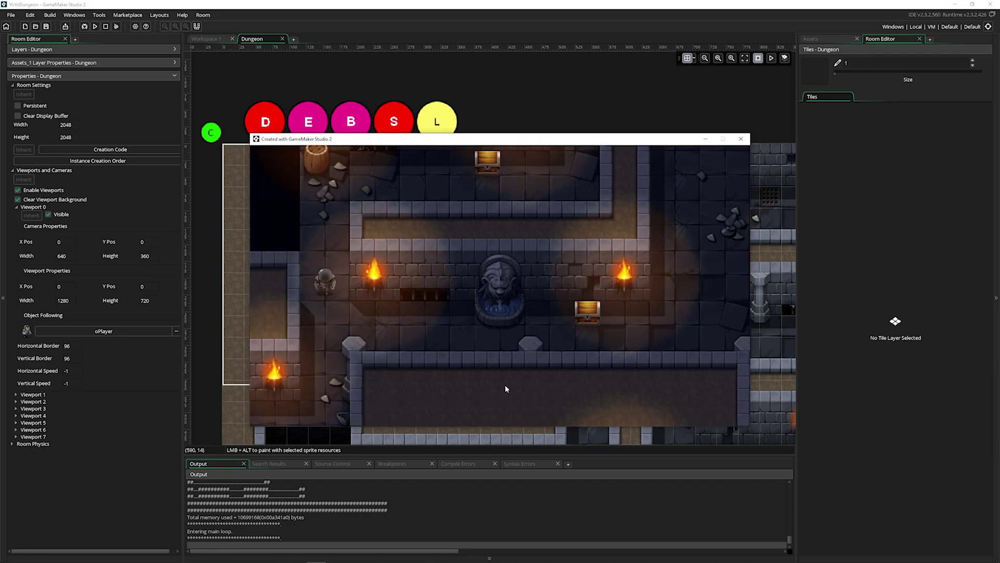
left_click(739, 139)
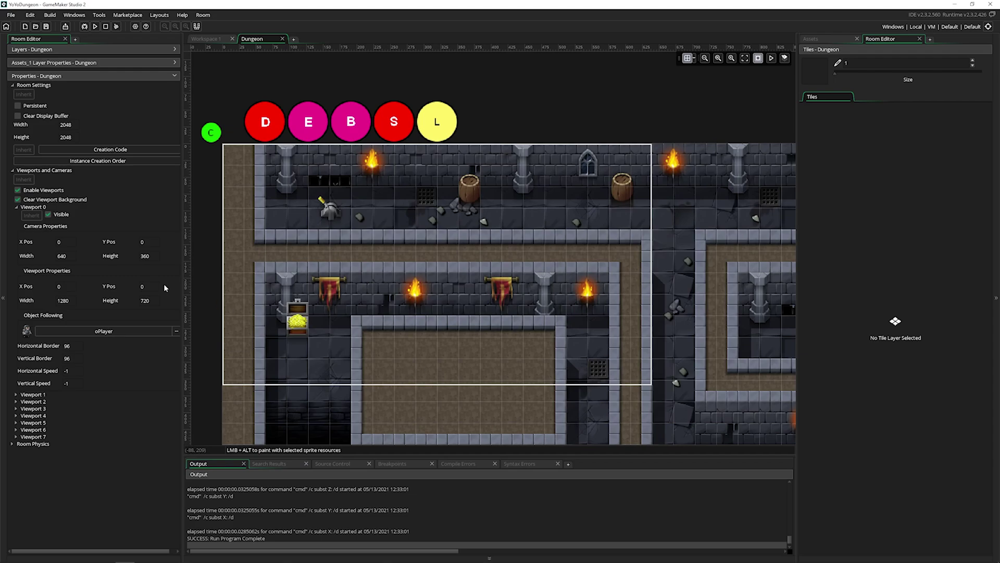
left_click(22, 258)
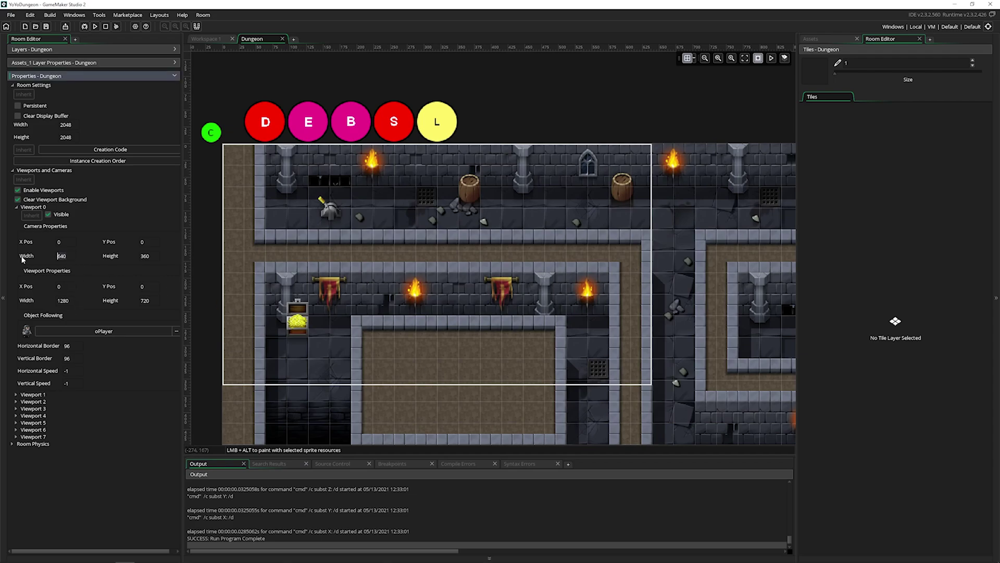
left_click(164, 255)
left_click(155, 255)
left_click(73, 301)
scroll(643, 277, "down", 3, "ctrl")
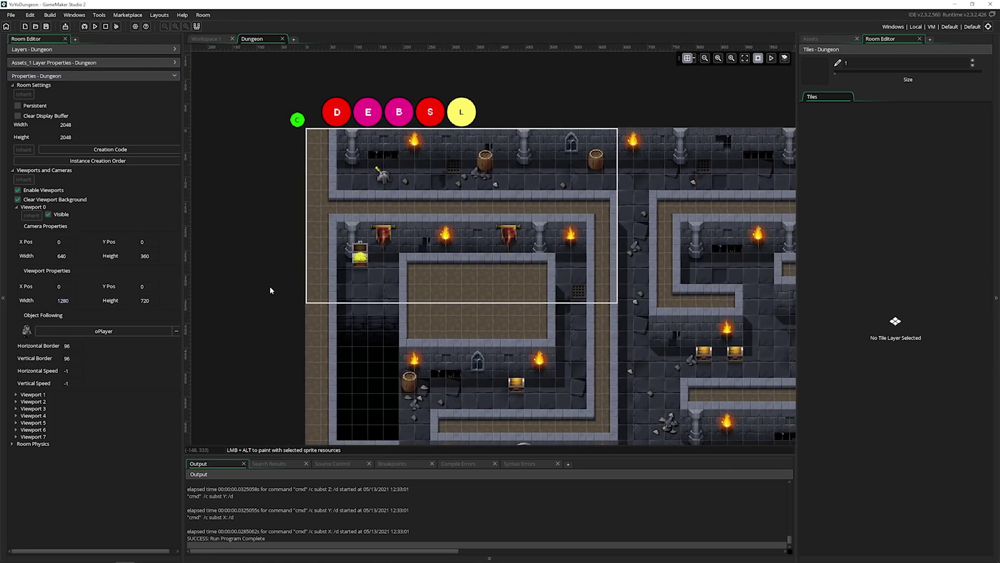
Test-run the game with the current viewport size, then close it.
key("F5")
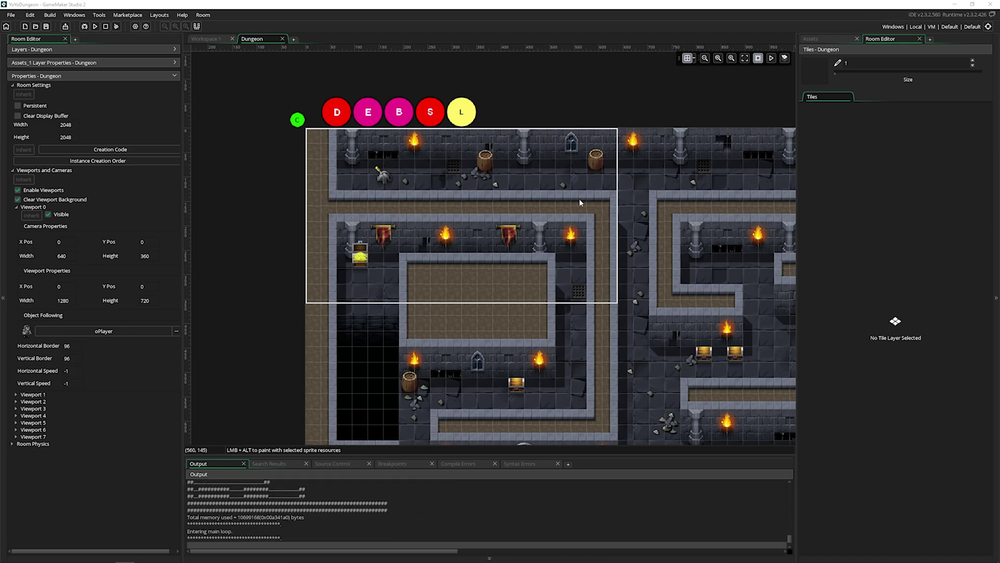
left_click_drag(479, 138, 448, 132)
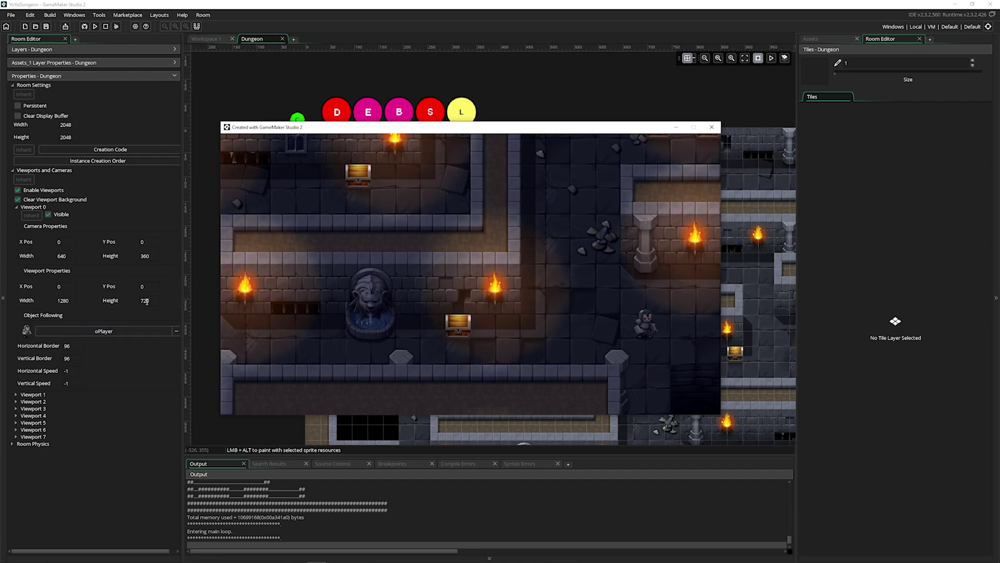
mouse_move(591, 129)
left_mouse_down()
mouse_move(691, 134)
mouse_move(596, 84)
mouse_move(581, 138)
left_mouse_up()
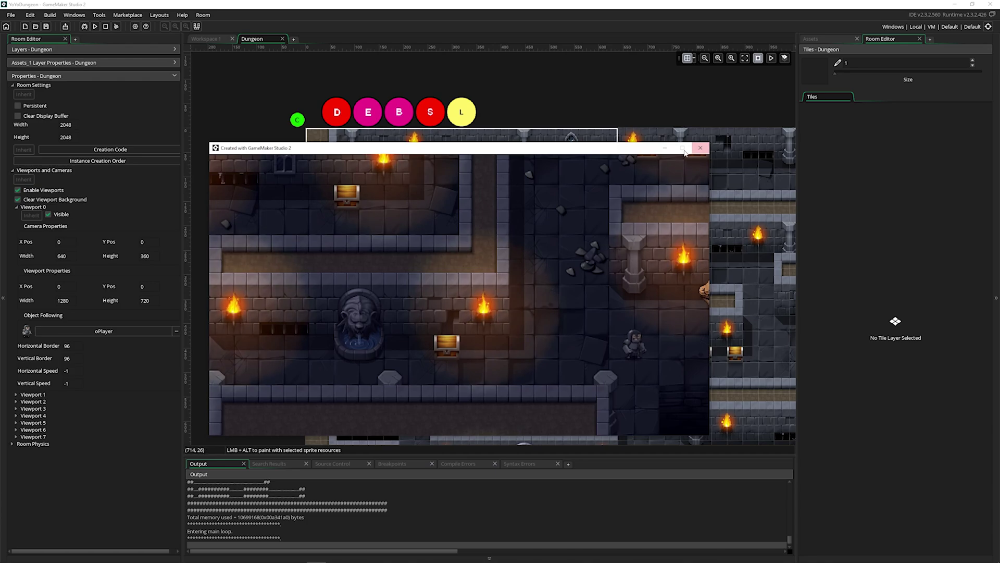
left_click(693, 149)
Set Viewport 0's viewport to 1920 × 1080, then run and close the game.
left_click(64, 300)
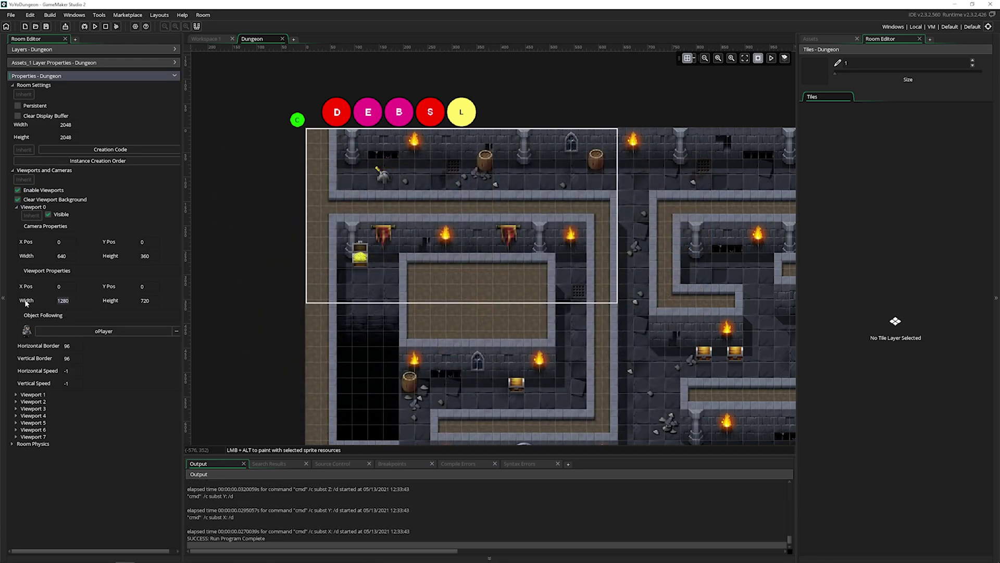
type("1920")
key("Tab")
type("108")
key("F5")
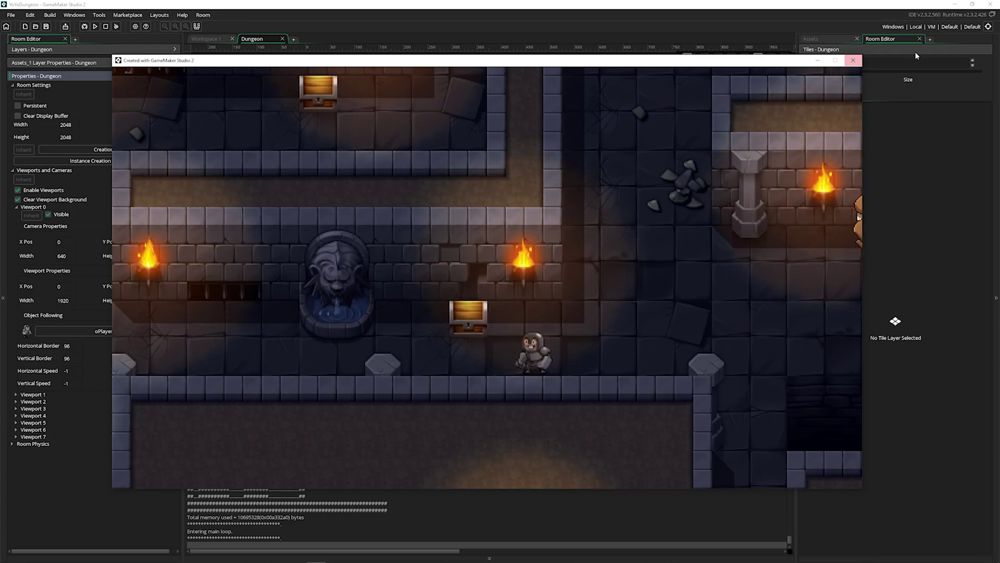
left_click(853, 59)
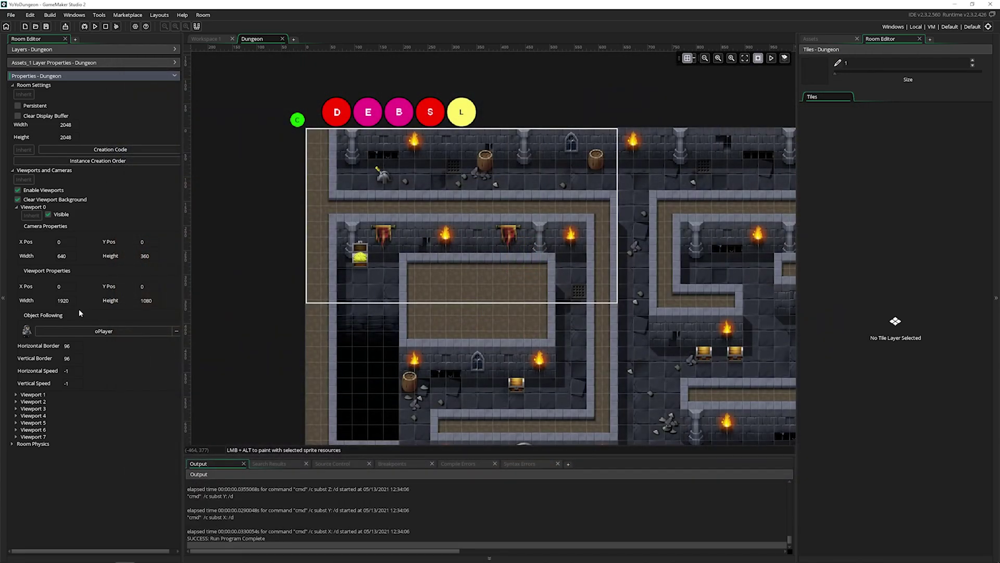
Set Viewport 0's camera width to 1920 and height to 1080.
left_click(58, 301)
left_click(58, 256)
type("1920")
key("Tab")
type("1080")
key("Tab")
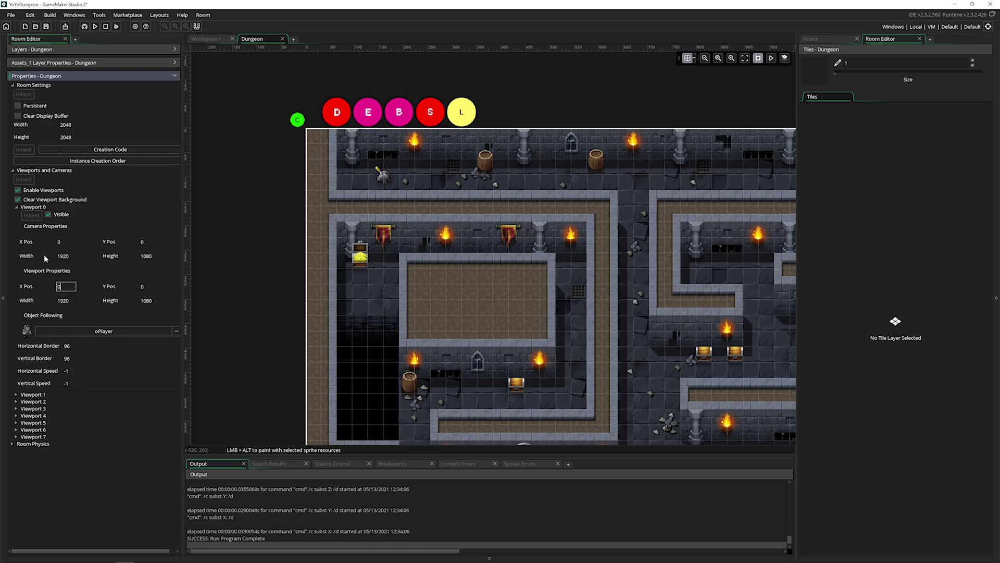
Run the game to see the wider 1920 × 1080 camera view, then close it.
scroll(389, 237, "down", 3, "ctrl")
scroll(520, 256, "up", 2)
scroll(534, 303, "down", 4)
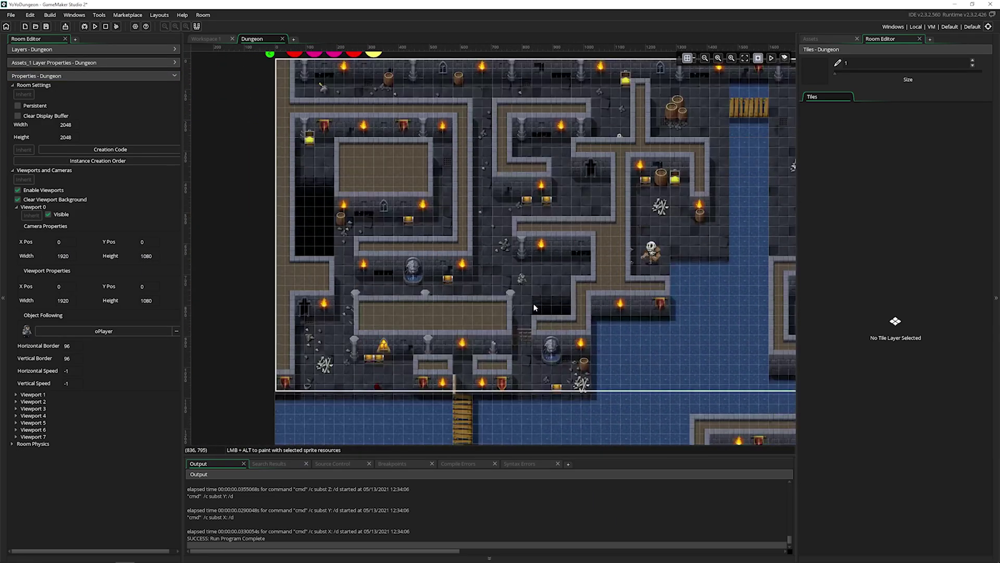
scroll(565, 304, "down", 2, "ctrl")
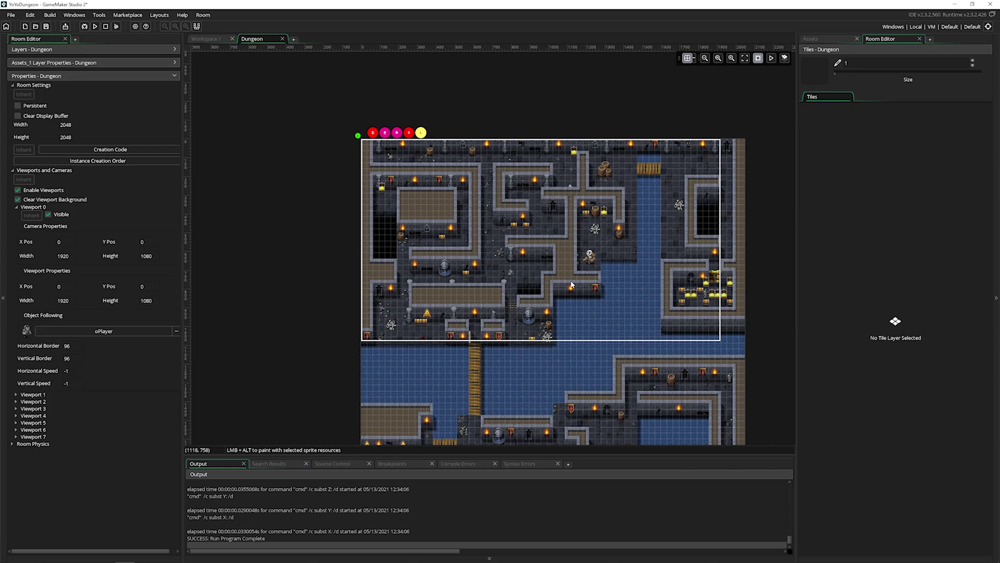
key("F5")
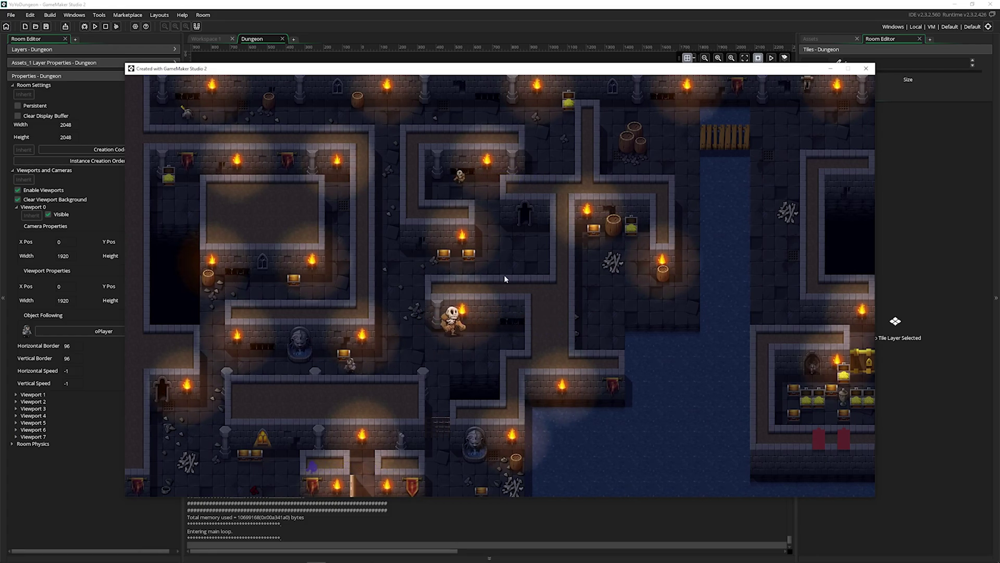
left_click(866, 69)
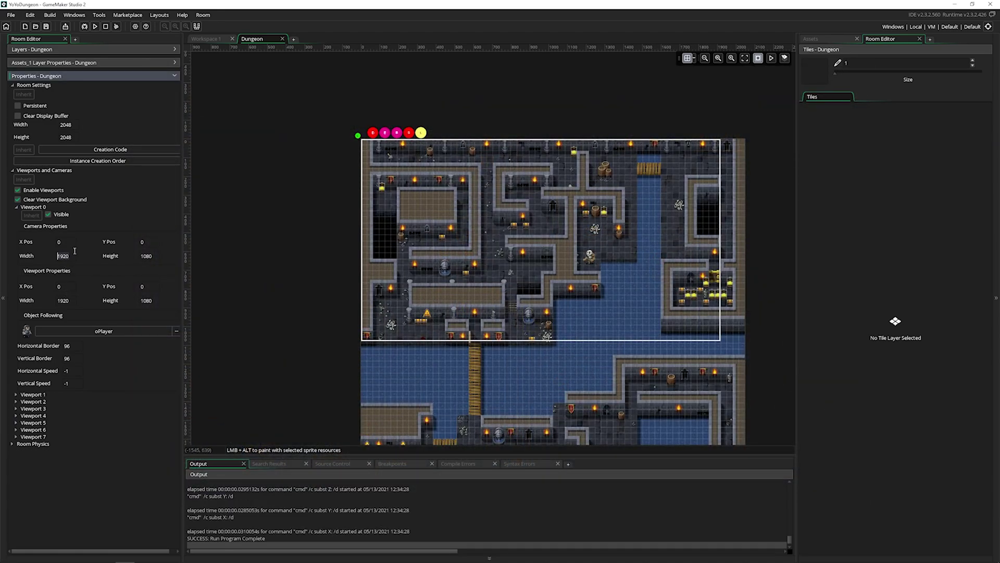
Make the camera 1080 wide and 1920 tall, then test-run and close the game.
left_click(69, 300)
key("Tab")
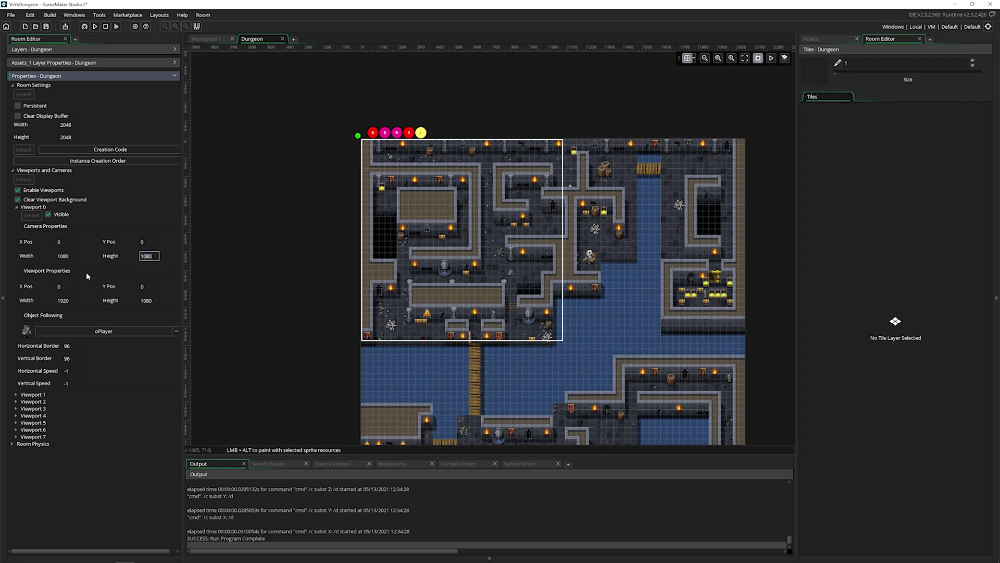
type("10")
key("BackSpace")
type("920")
key("F5")
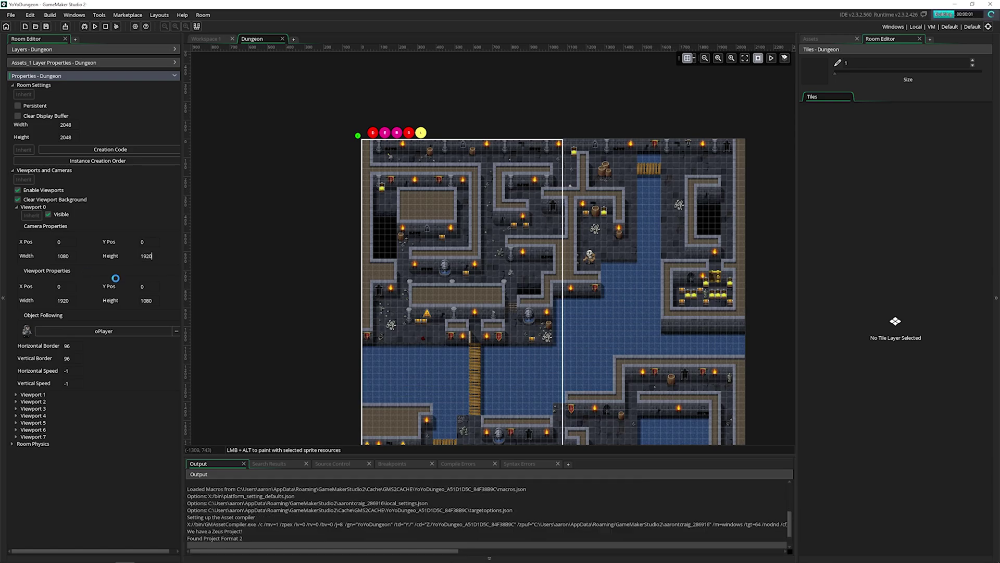
middle_click_drag(501, 257, 477, 211)
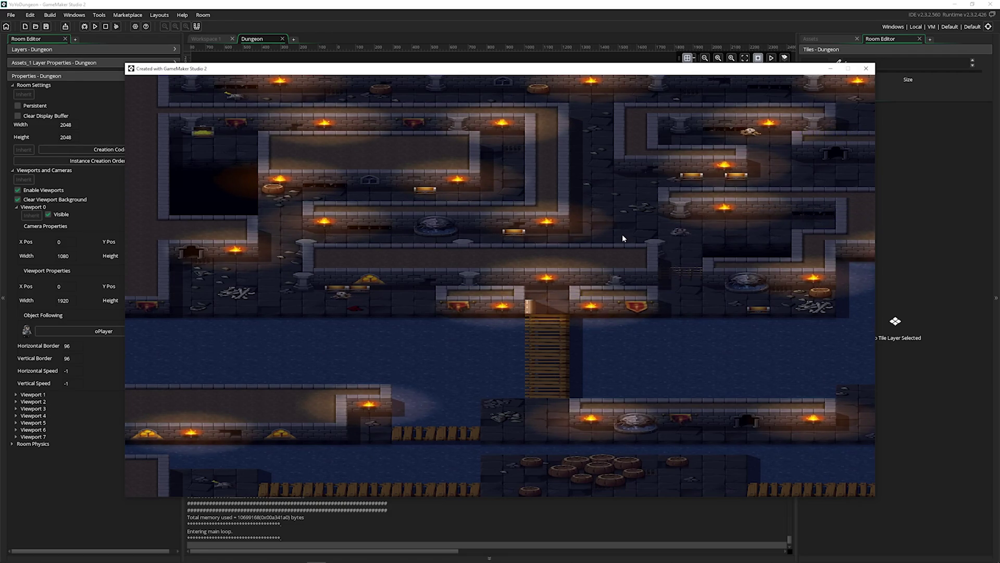
left_click(868, 72)
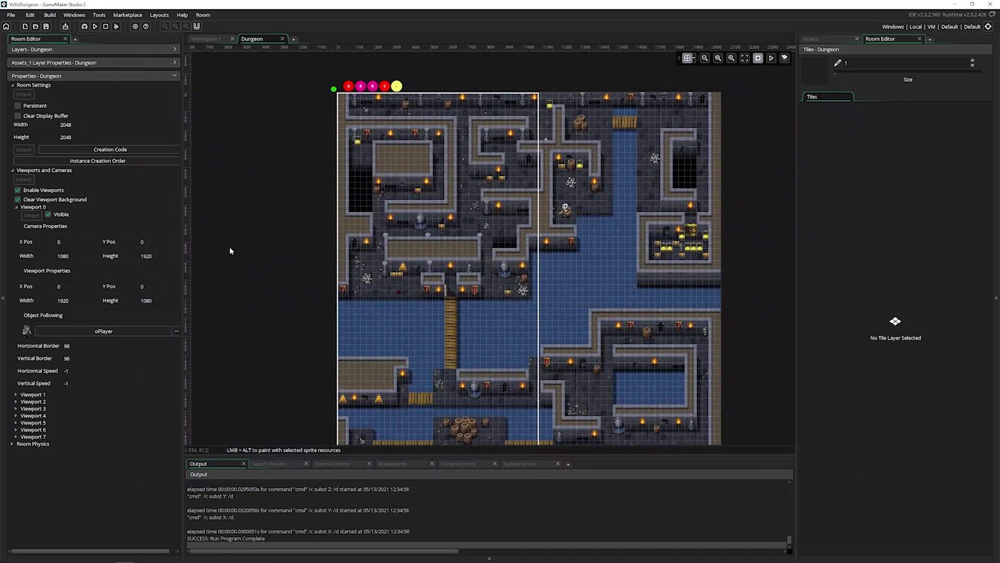
Set Viewport 0's camera back to 640 wide by 360 high.
double_click(158, 259)
type("360")
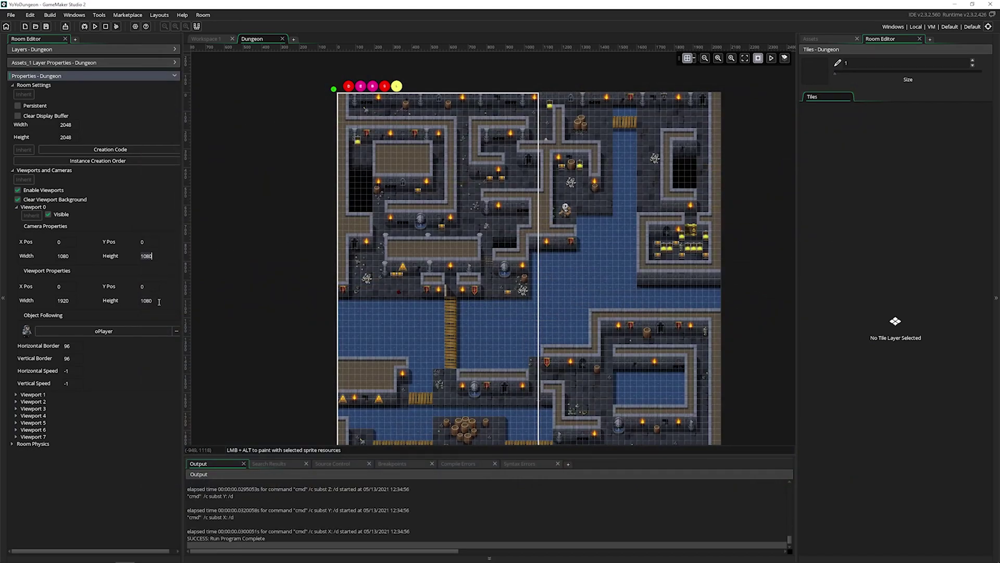
double_click(73, 255)
type("1920")
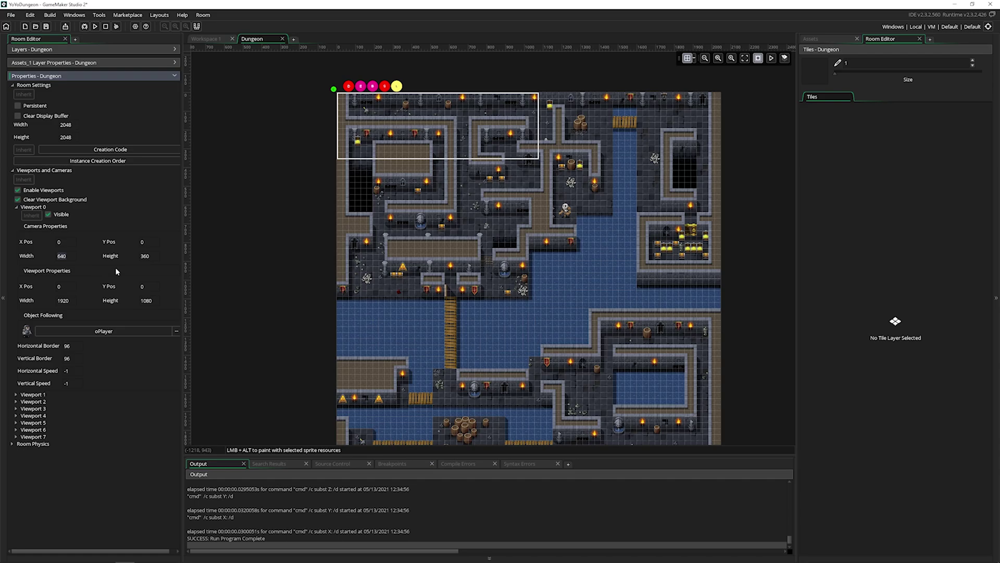
left_click(432, 257)
scroll(416, 212, "up", 3, "ctrl")
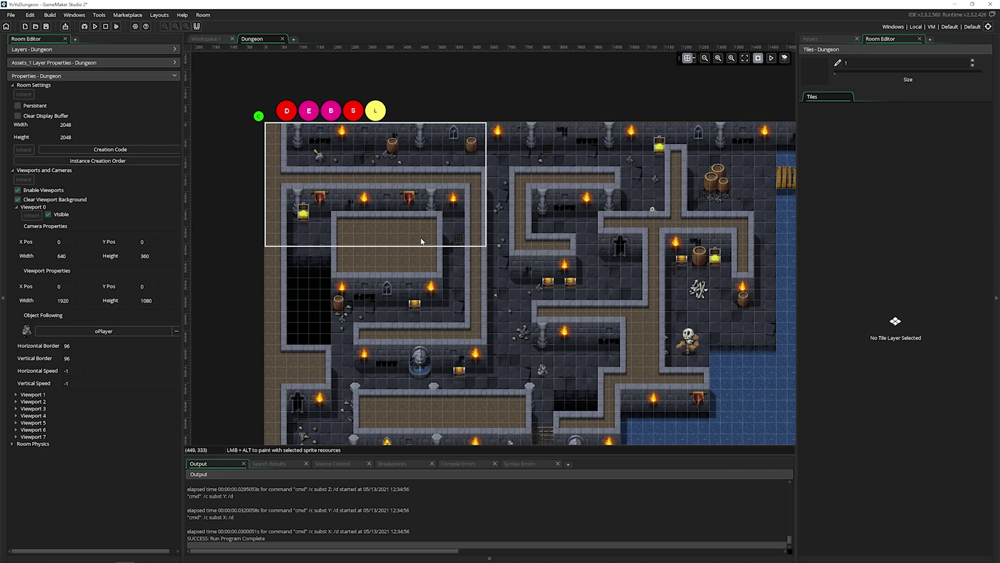
Check camera 640 × 360, viewport 1920 × 1080 and the horizontal follow speed of -1.
left_click(62, 256)
left_click(144, 257)
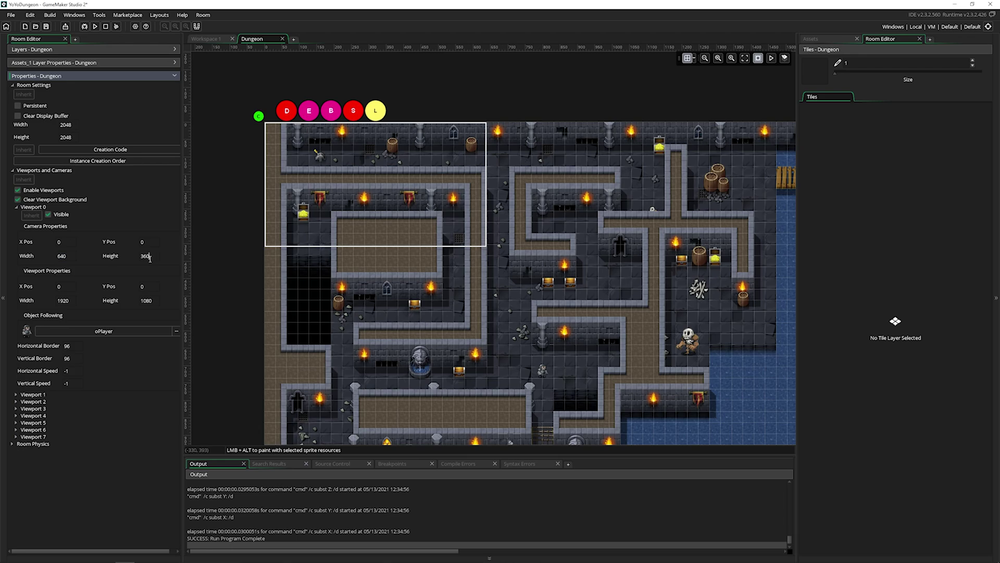
left_click(73, 256)
left_click_drag(74, 302, 42, 305)
key("Tab")
left_click(78, 370)
Collapse Viewport 0 and show the Assets_1 layer properties and the Dungeon layer list.
left_click(19, 207)
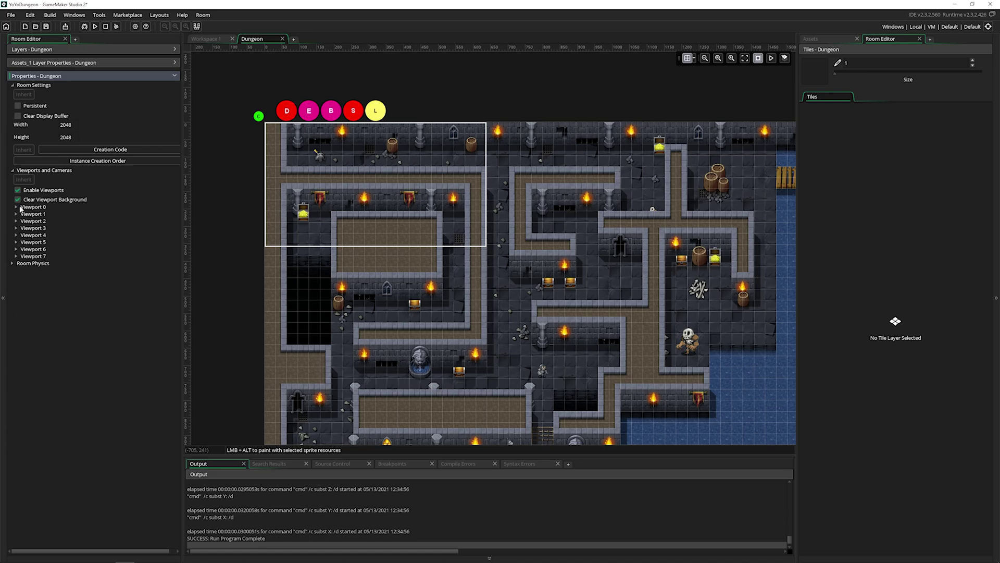
left_click(176, 63)
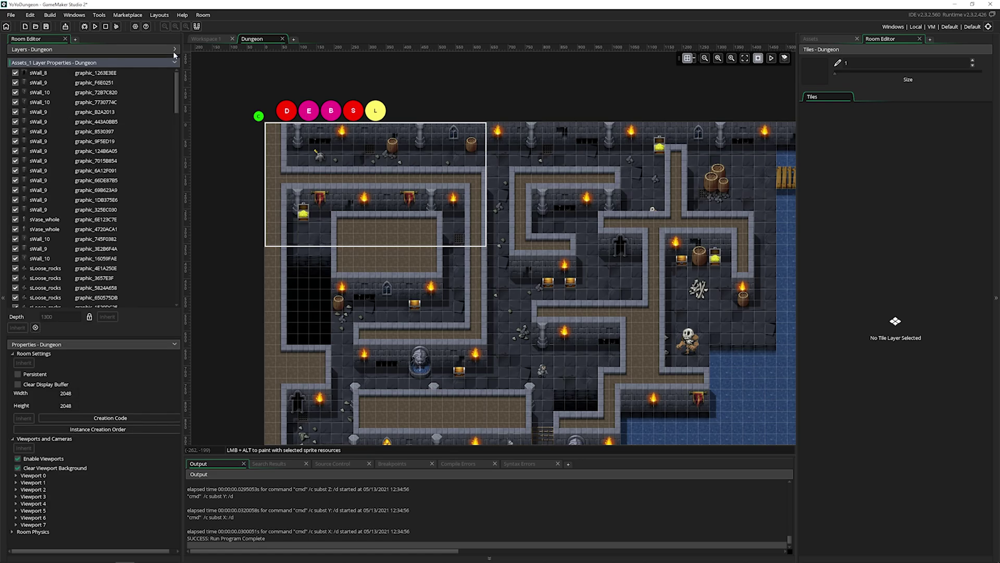
left_click(173, 50)
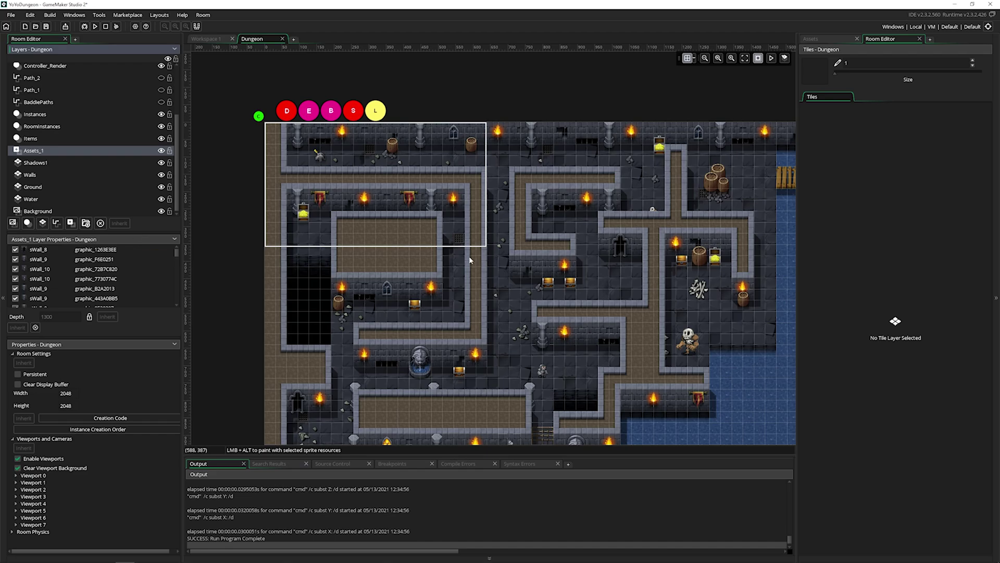